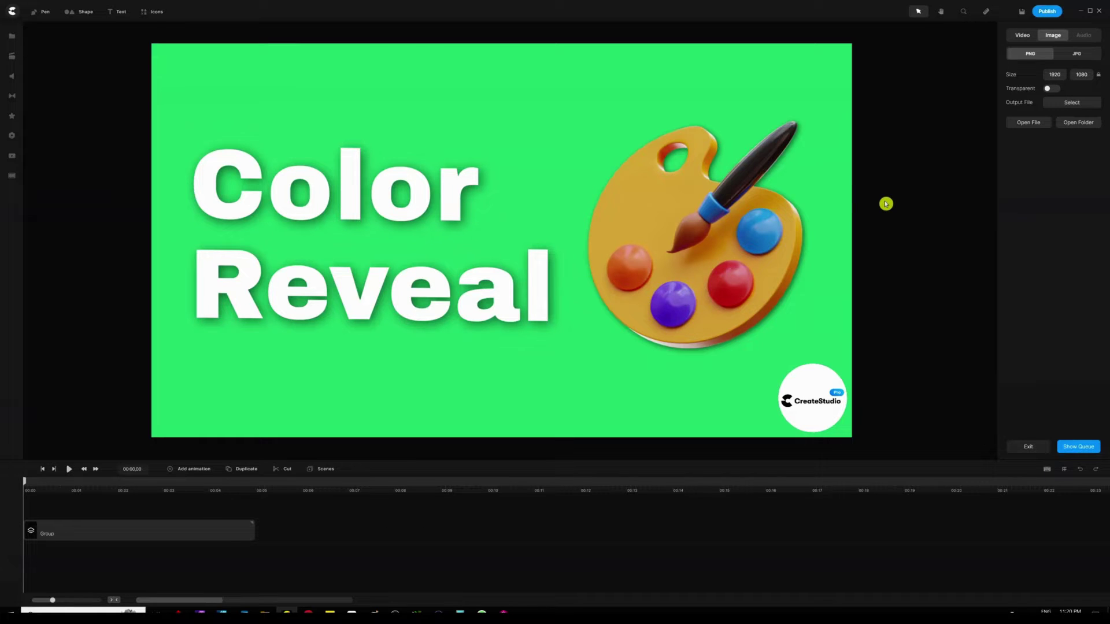
Step: Delete the existing Color Reveal group and add a new text layer to the empty canvas
left_click_drag(196, 503, 161, 580)
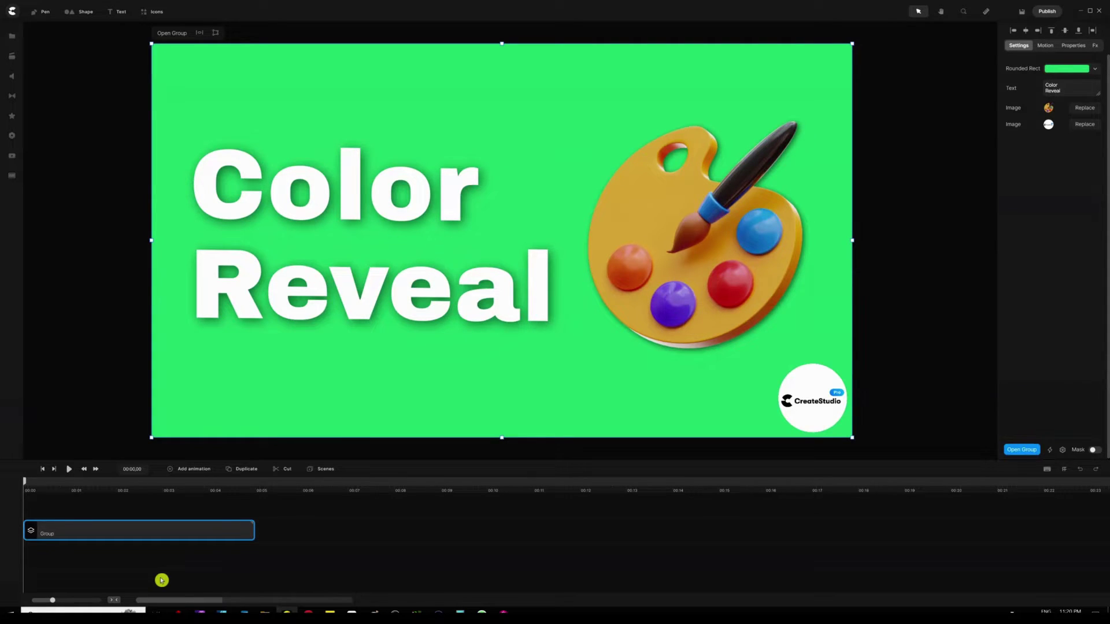
key("Delete")
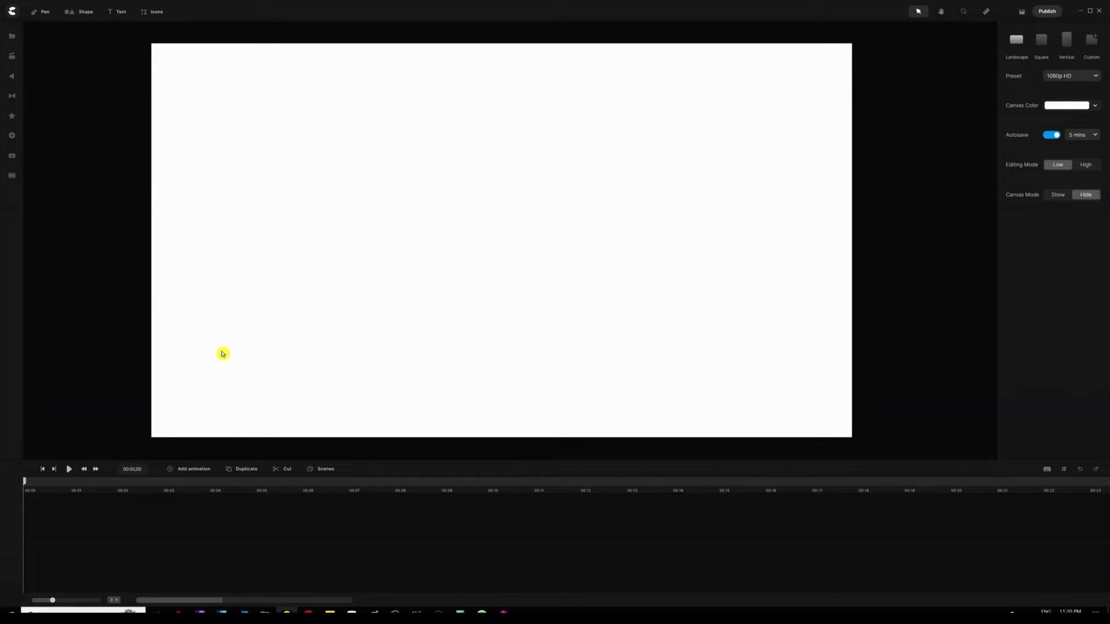
key("t")
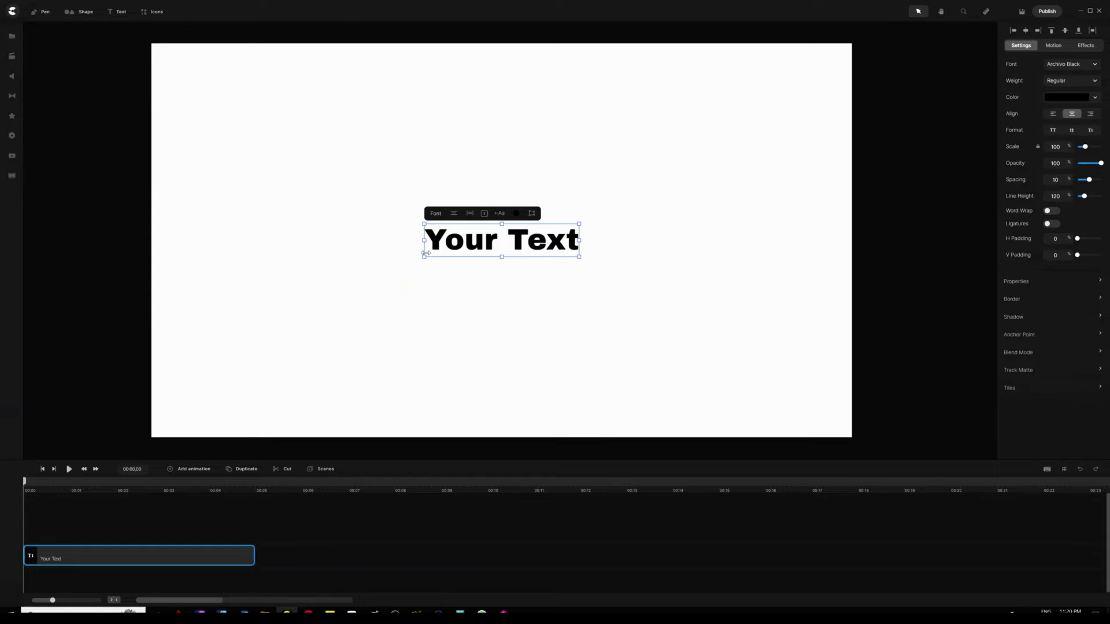
Step: Enlarge the text layer to about 229% scale and change its wording to "Toonies Animation"
left_click_drag(423, 258, 328, 279)
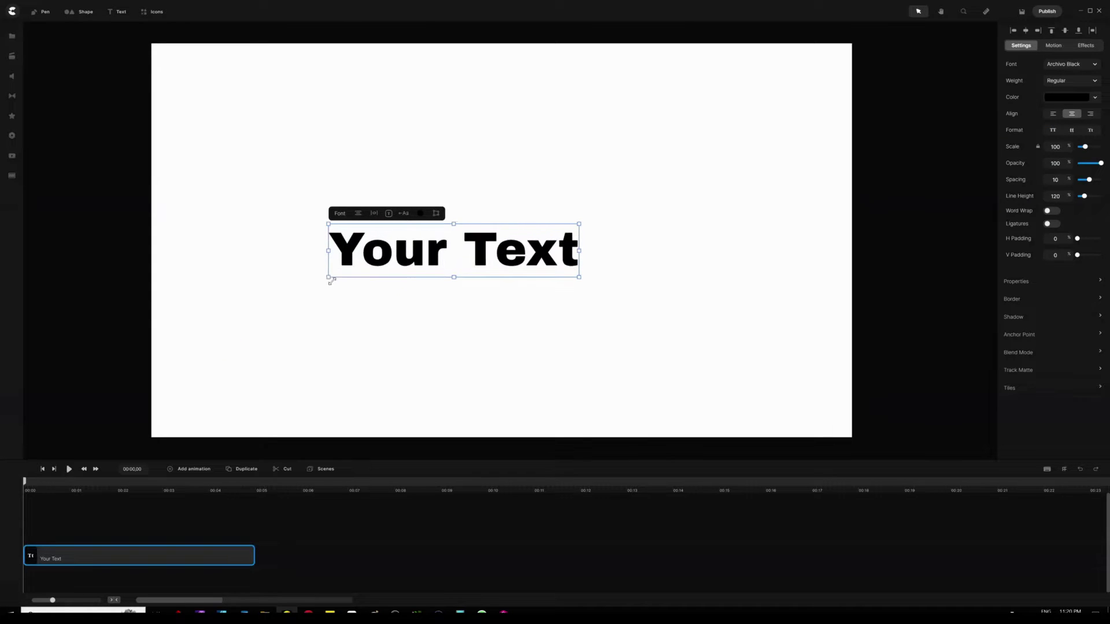
left_click_drag(578, 226, 654, 182)
double_click(540, 243)
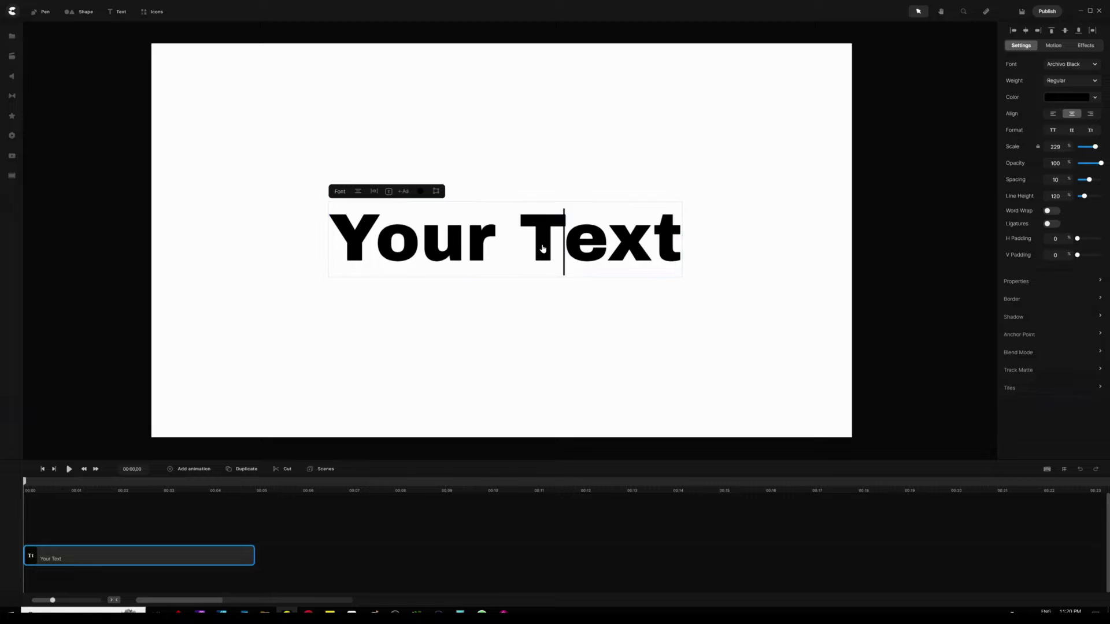
type("Toonie")
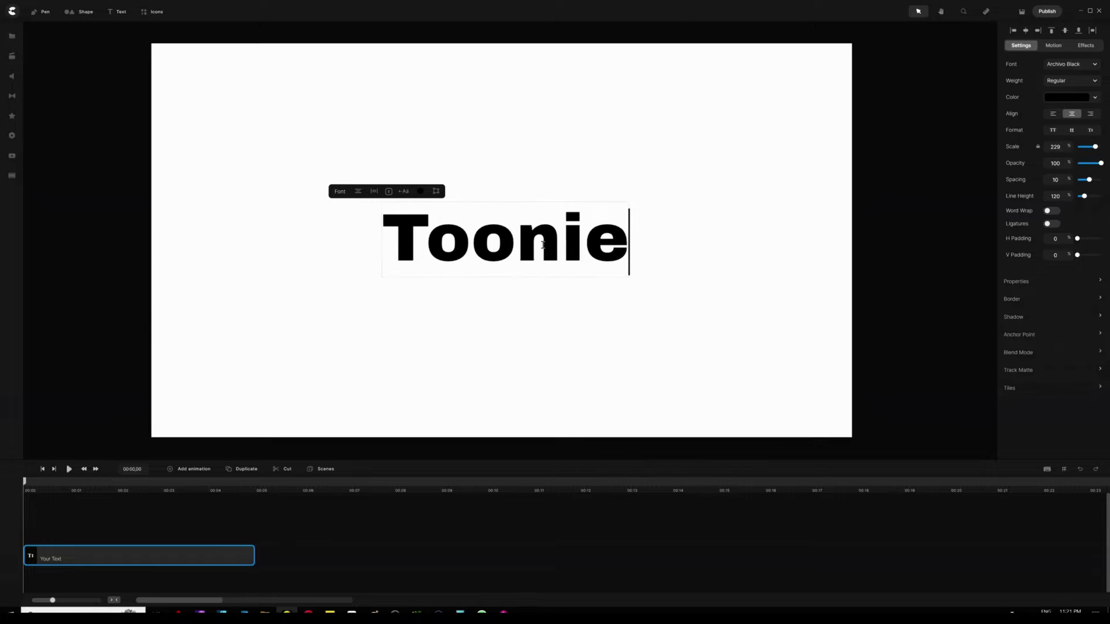
type("s Ani a")
key("BackSpace")
key("BackSpace")
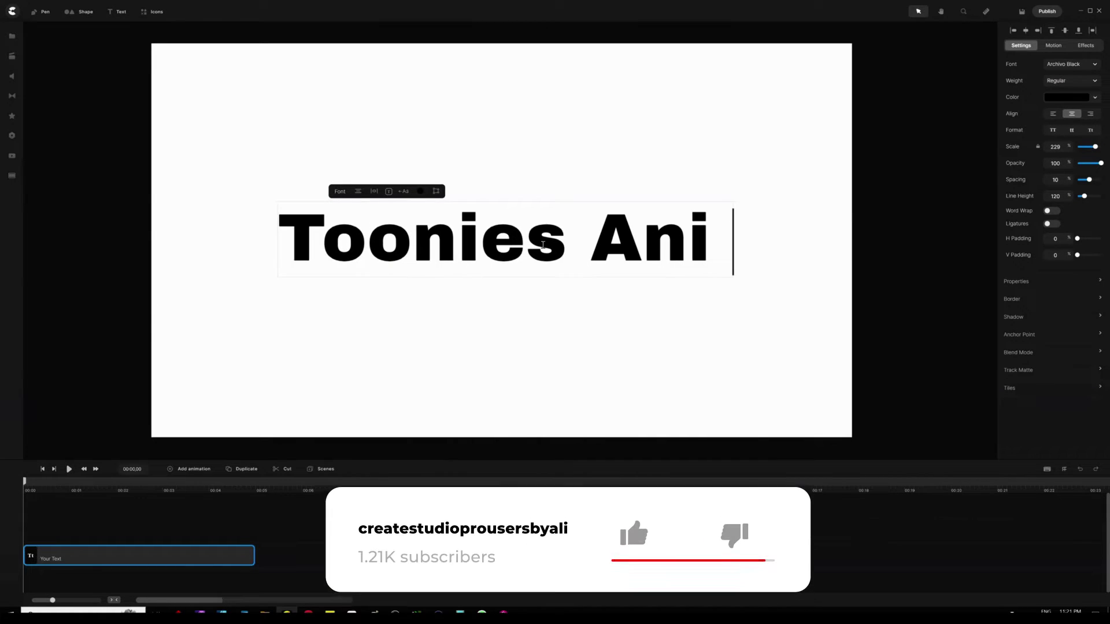
type("mation")
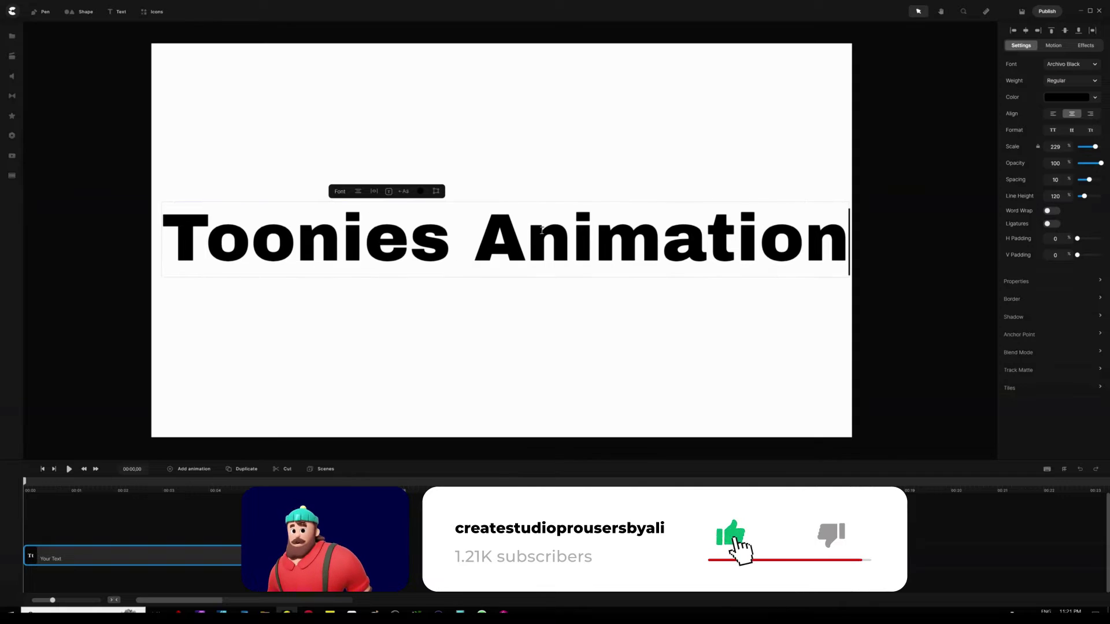
Step: Shrink the "Toonies Animation" text to about 186% scale and center it on the canvas
key("Escape")
left_click(717, 249)
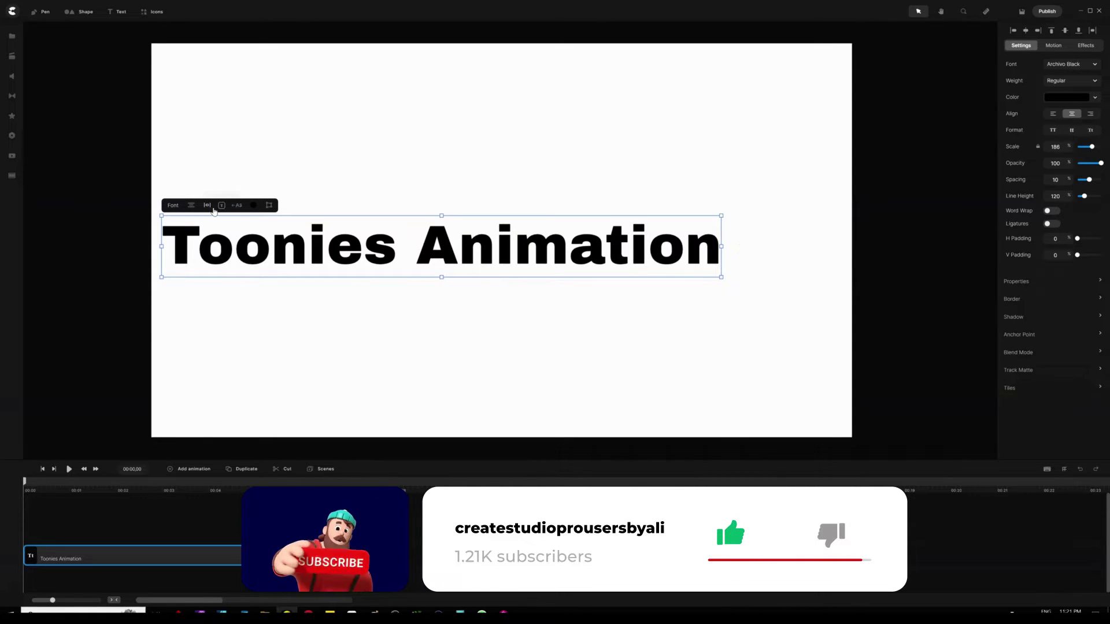
left_click_drag(269, 246, 332, 230)
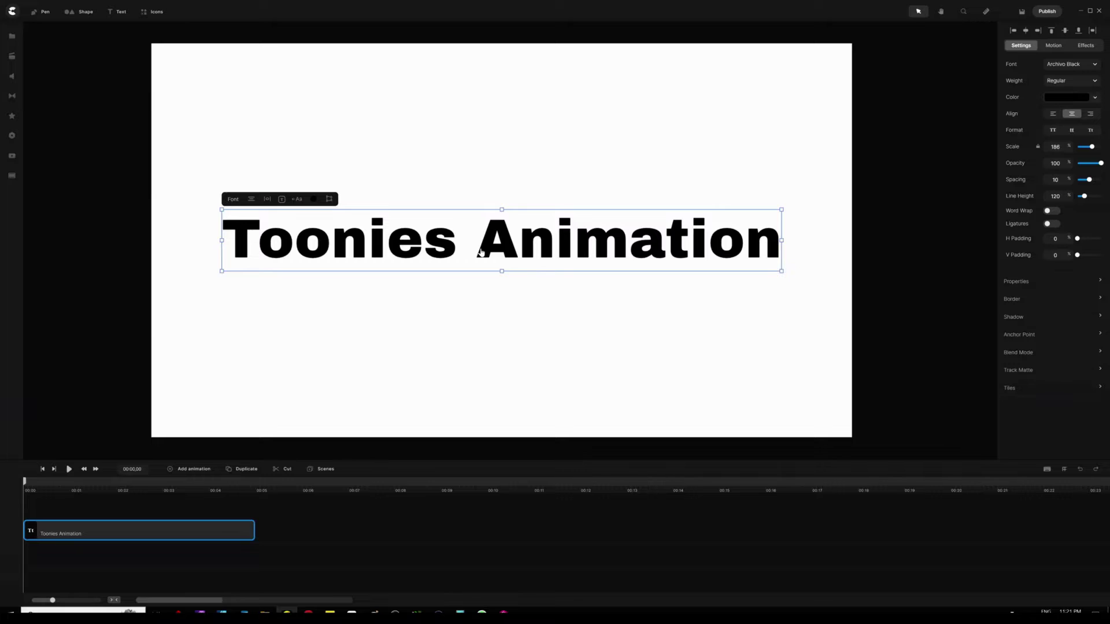
Step: Duplicate the text layer and fill the upper copy with the rainbow linear gradient from the favorites
key("ctrl+d")
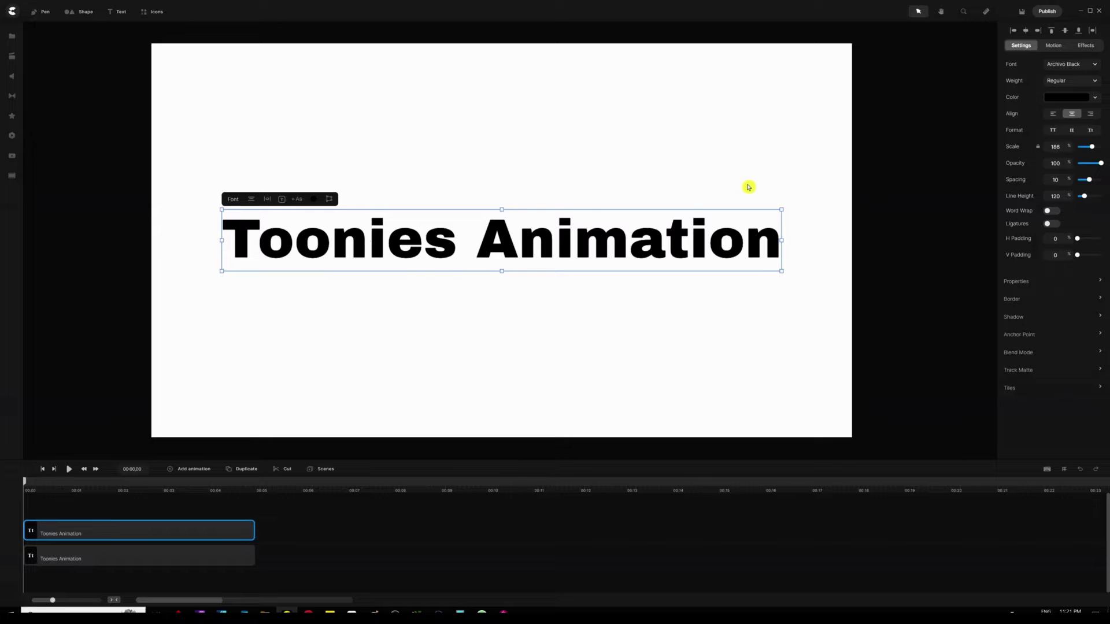
left_click(1053, 98)
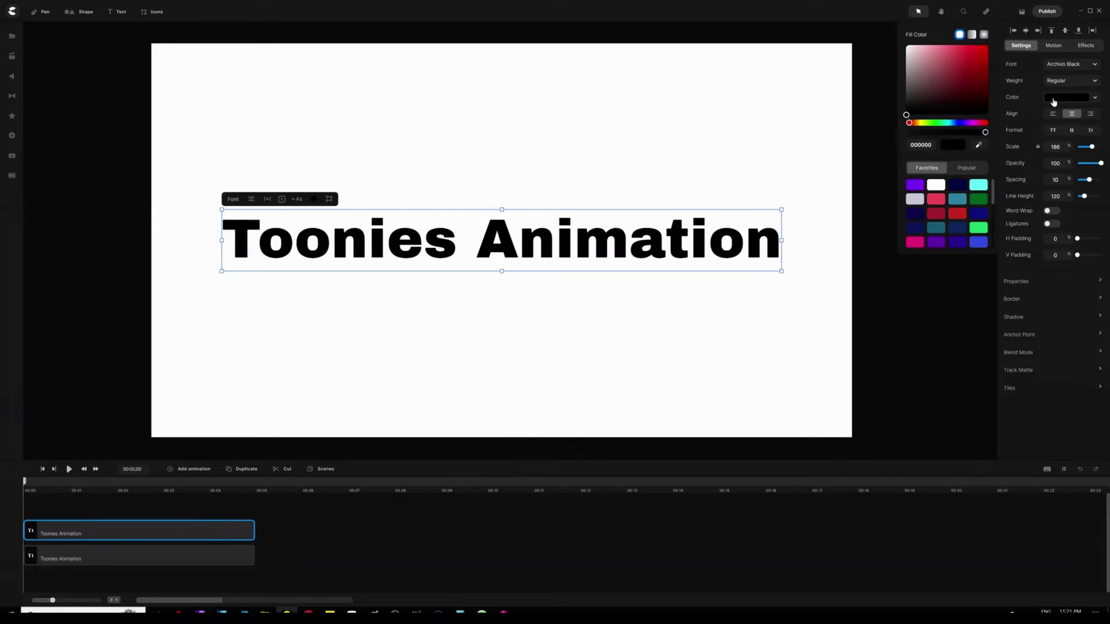
left_click(972, 35)
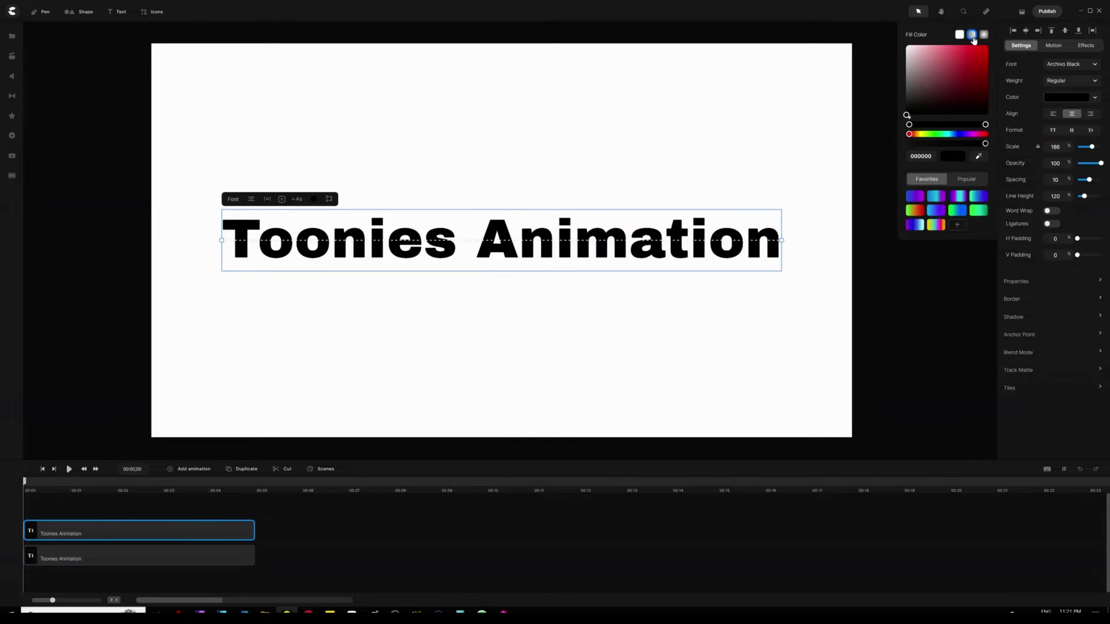
left_click(936, 226)
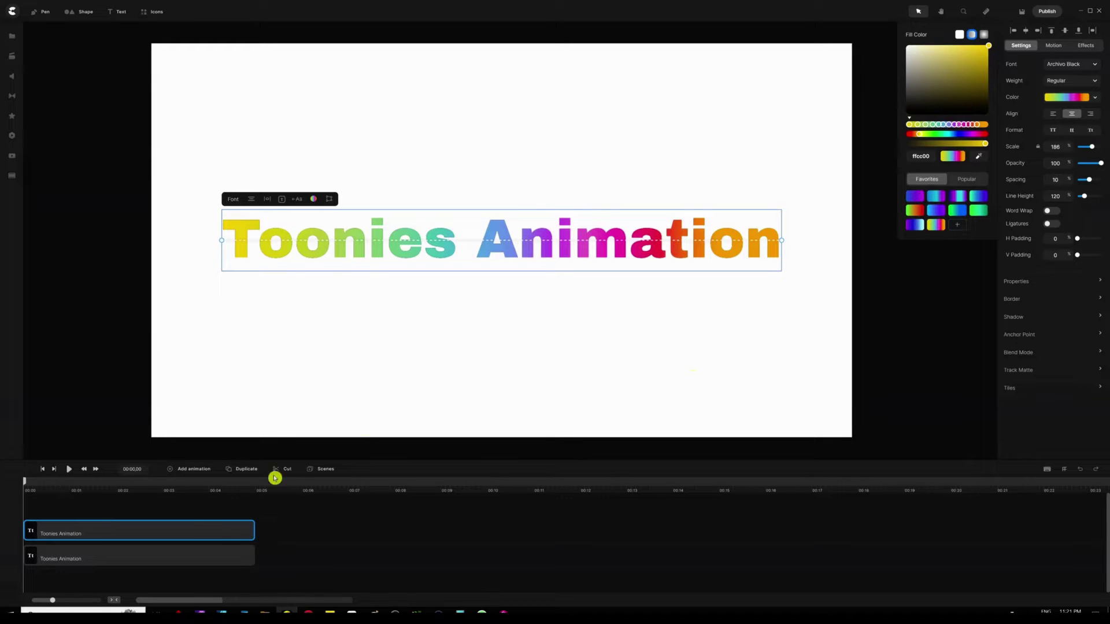
Step: Make the fill color of the lower text layer fully transparent
left_click(221, 564)
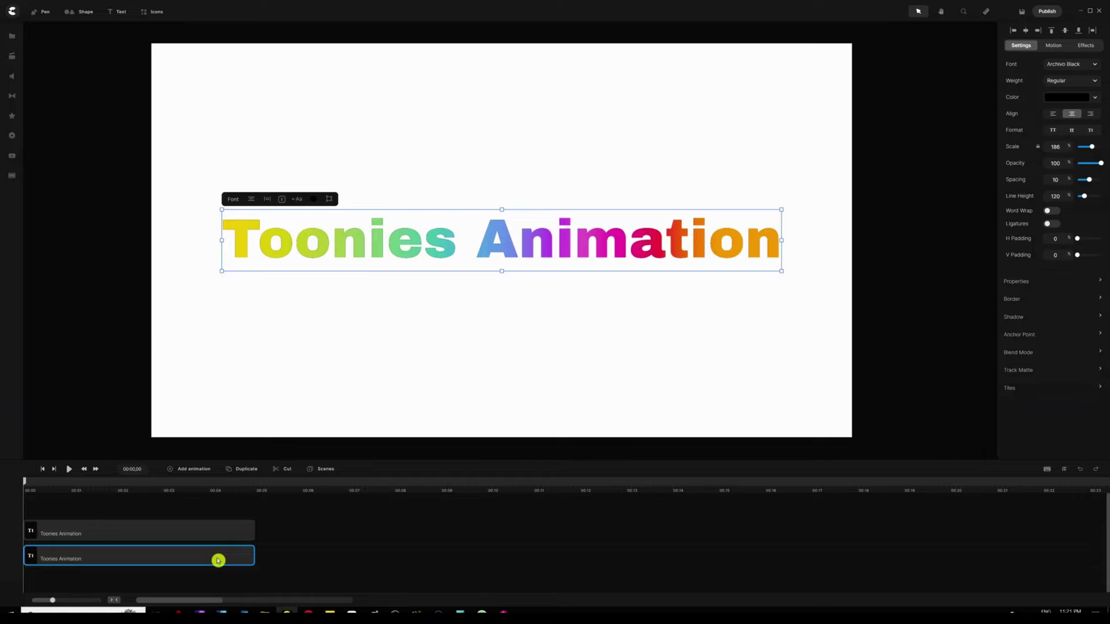
left_click(1068, 97)
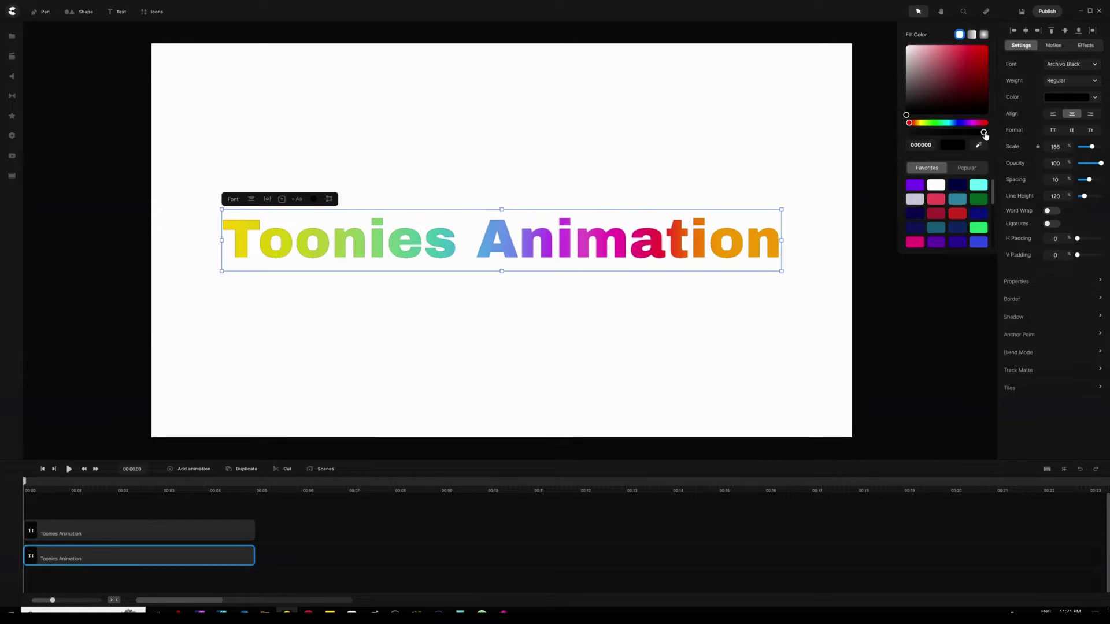
left_click_drag(984, 132, 908, 138)
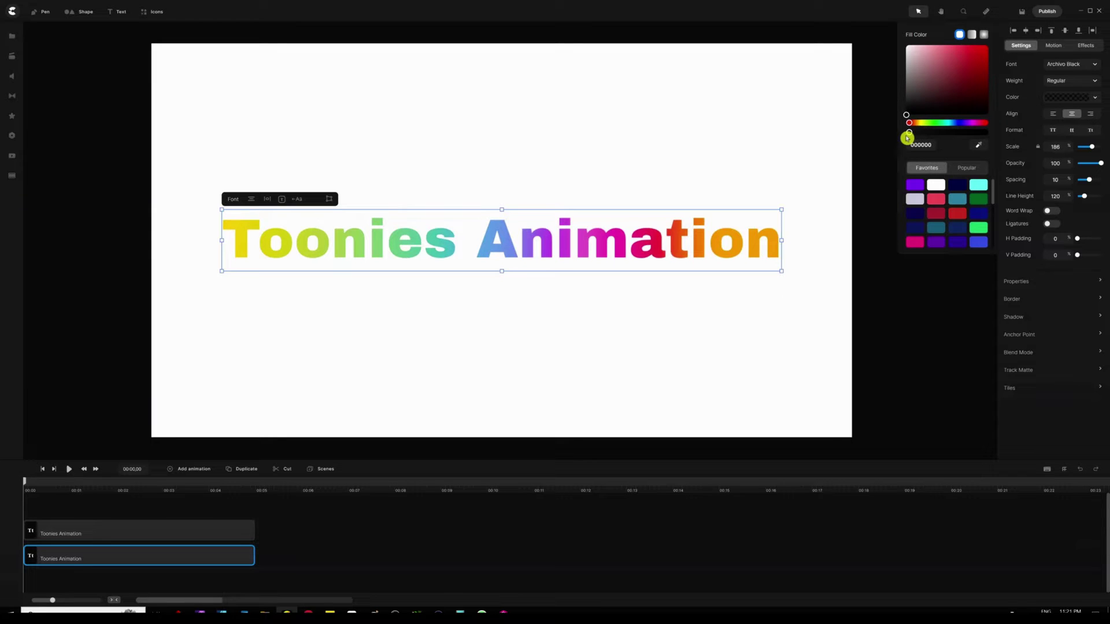
left_click(1044, 418)
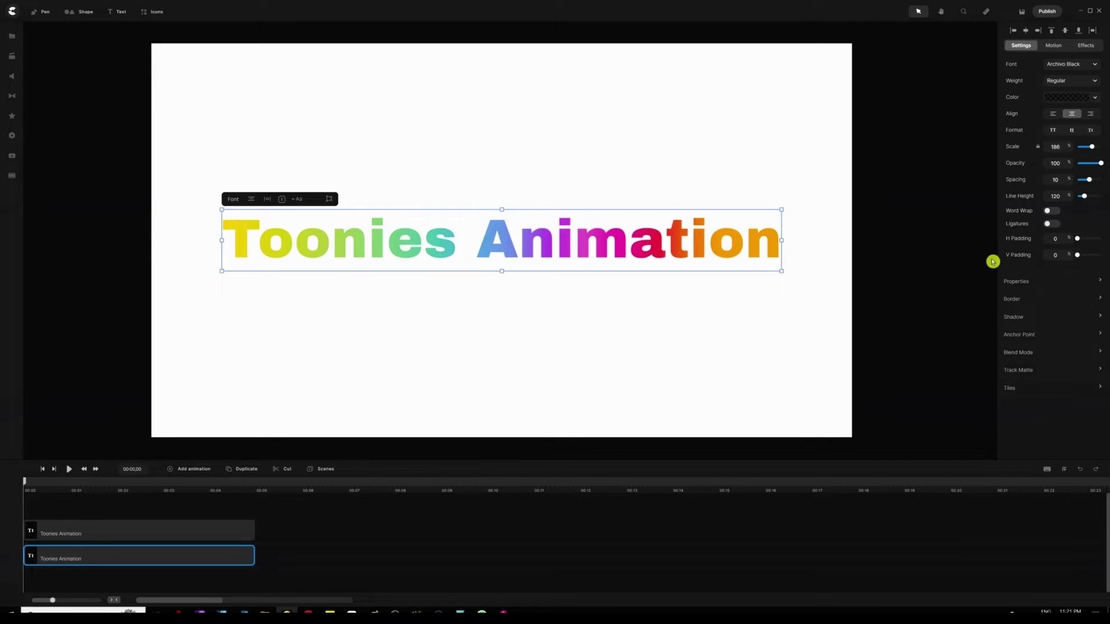
Step: Give the lower text layer a 3 px border in black (000000)
left_click(1013, 300)
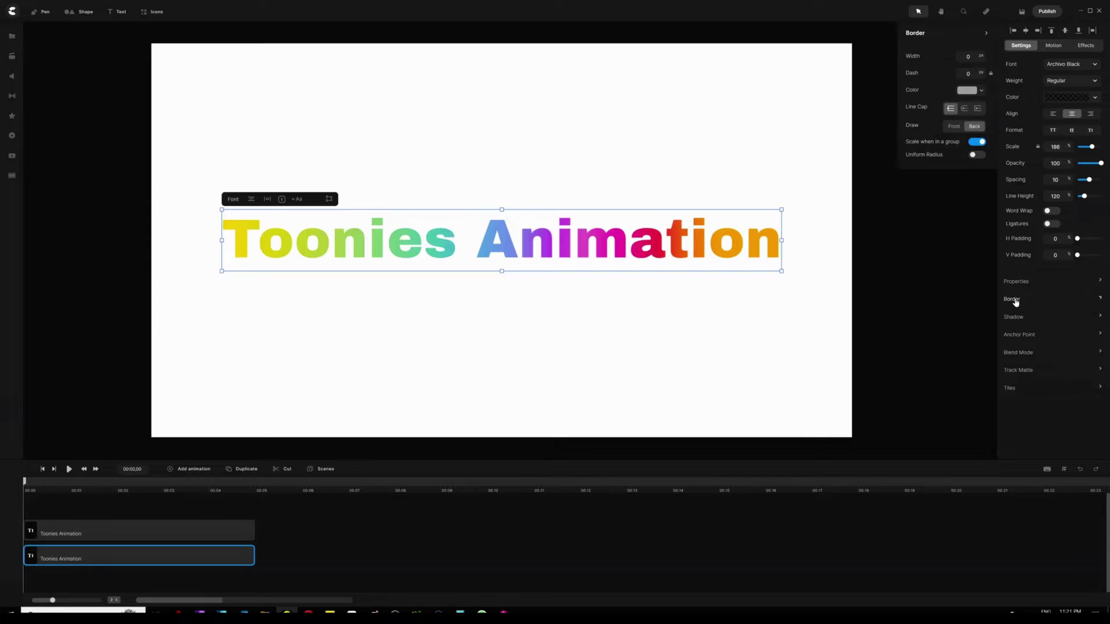
left_click(954, 67)
left_click_drag(983, 56, 988, 59)
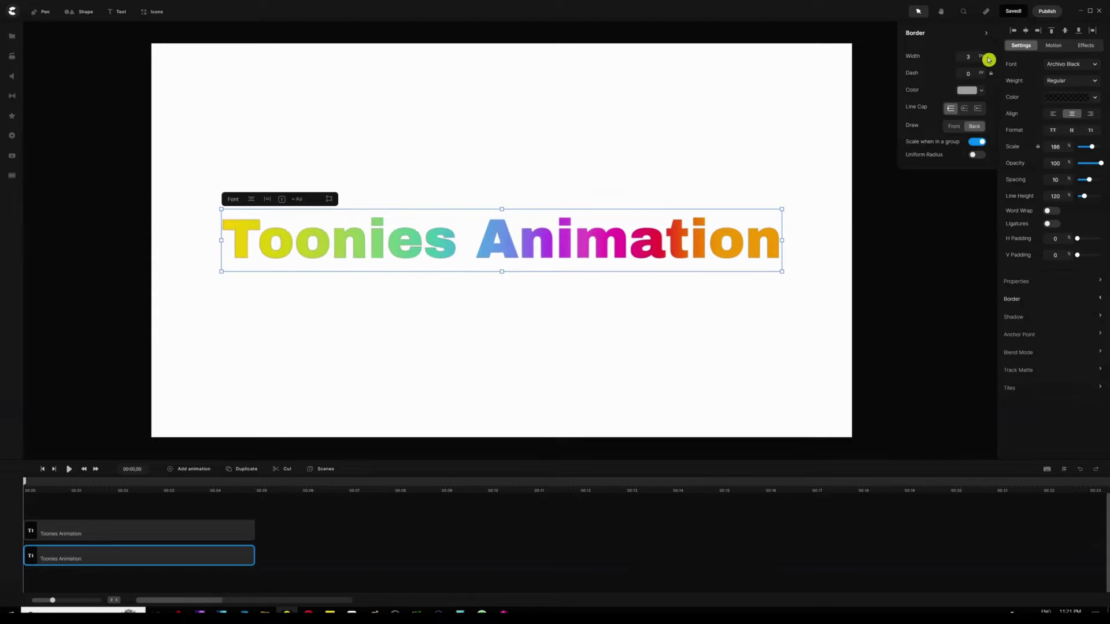
left_click(975, 94)
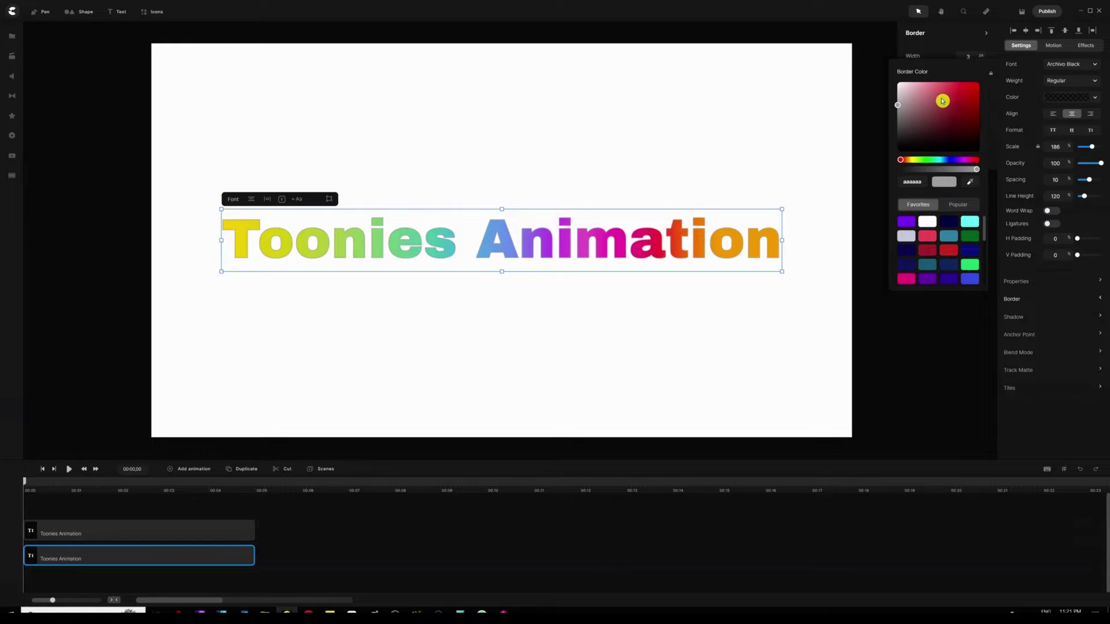
left_click_drag(944, 99, 1009, 170)
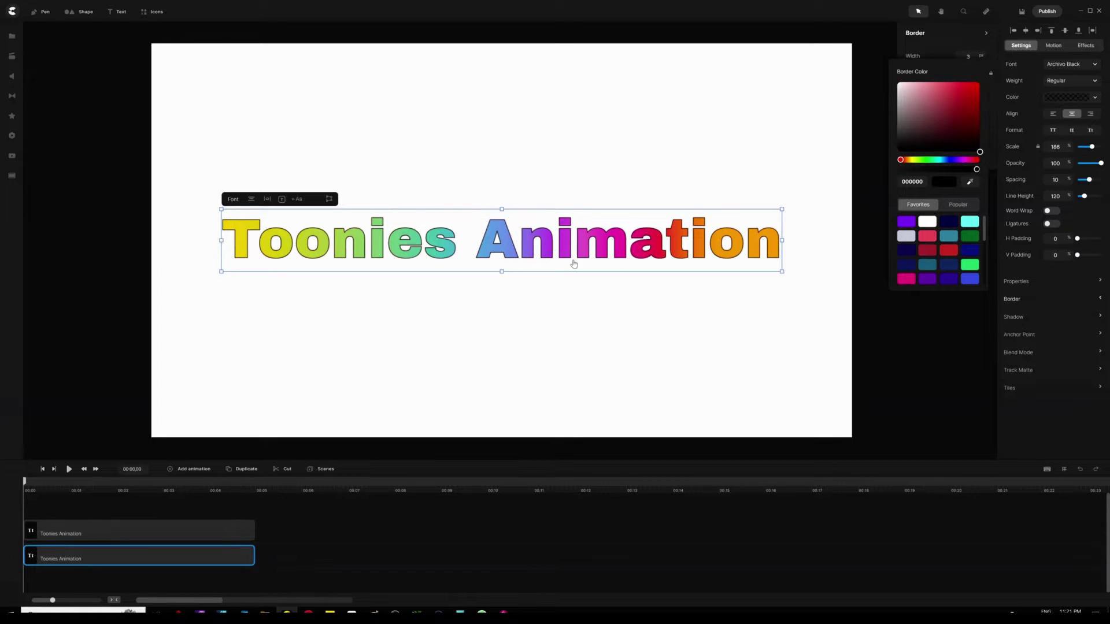
left_click(959, 361)
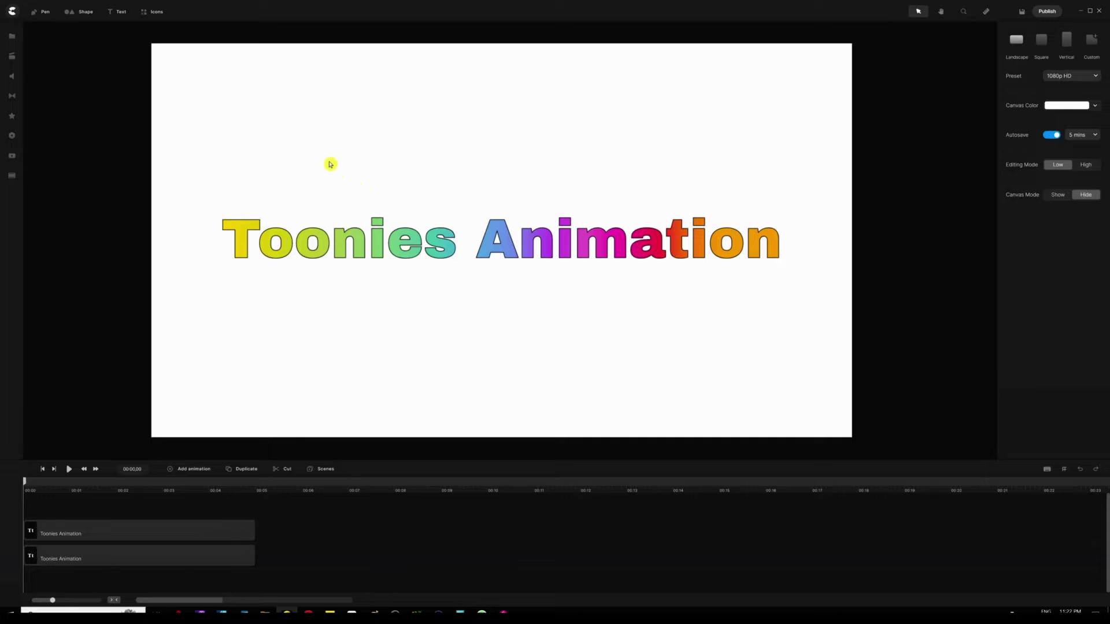
Step: Add a rectangle over the text, stretch it to the text's full width at about 80% scale, and reduce its height
left_click(83, 16)
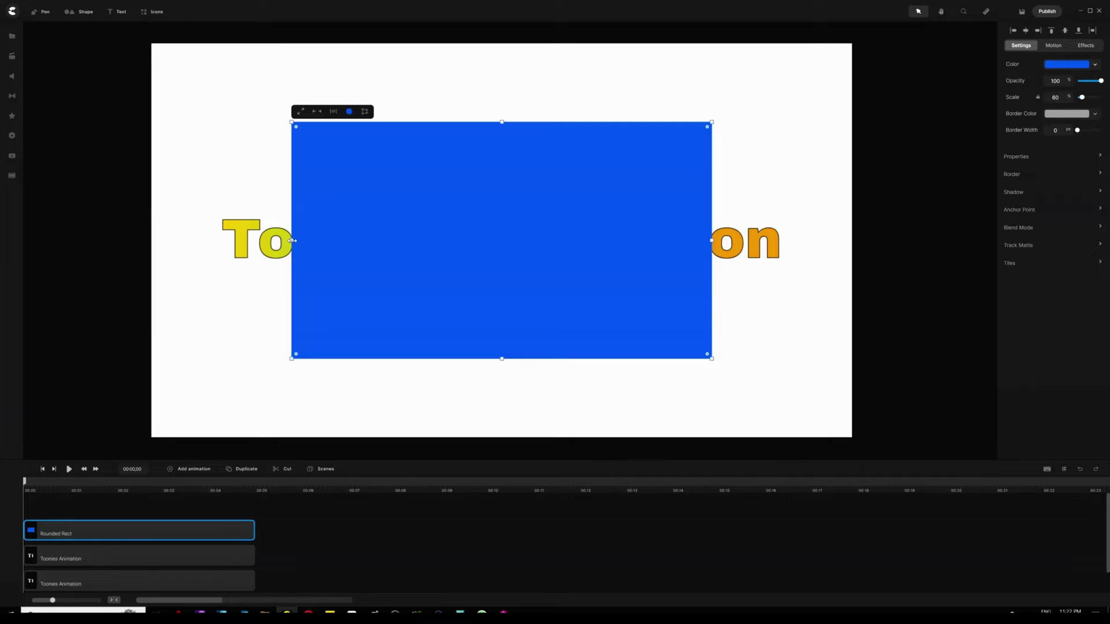
left_click_drag(291, 241, 219, 238)
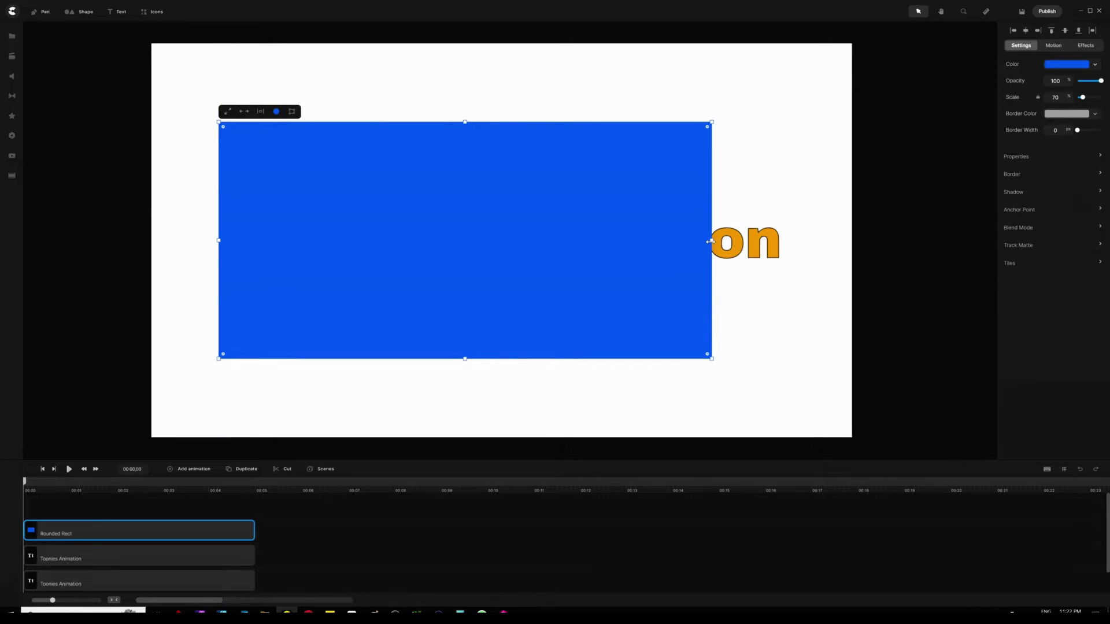
left_click_drag(710, 240, 781, 239)
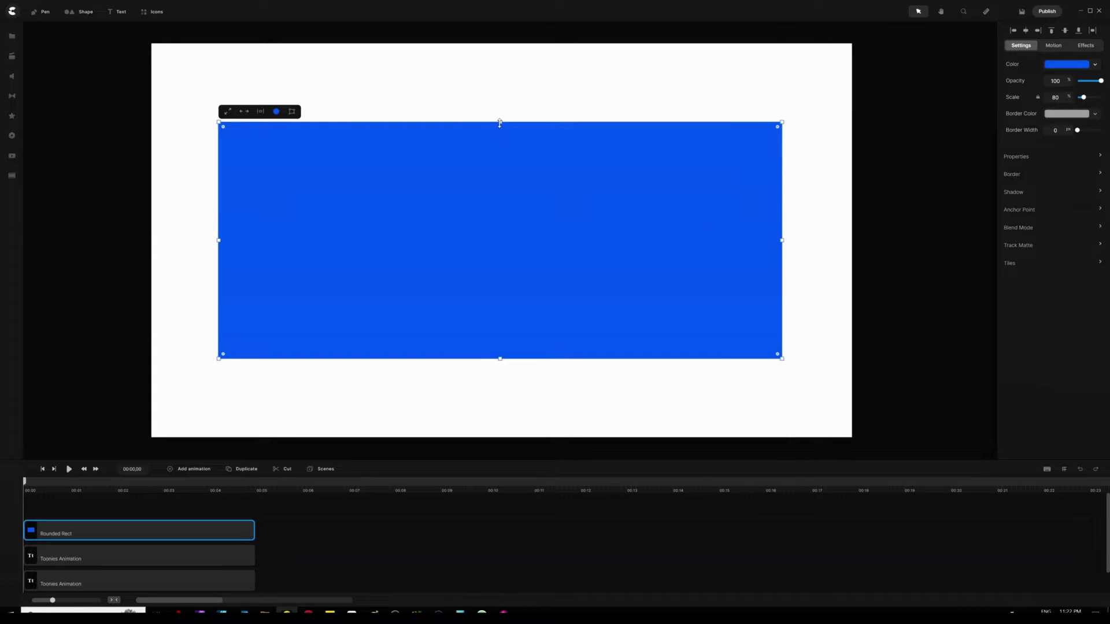
left_click_drag(500, 122, 507, 185)
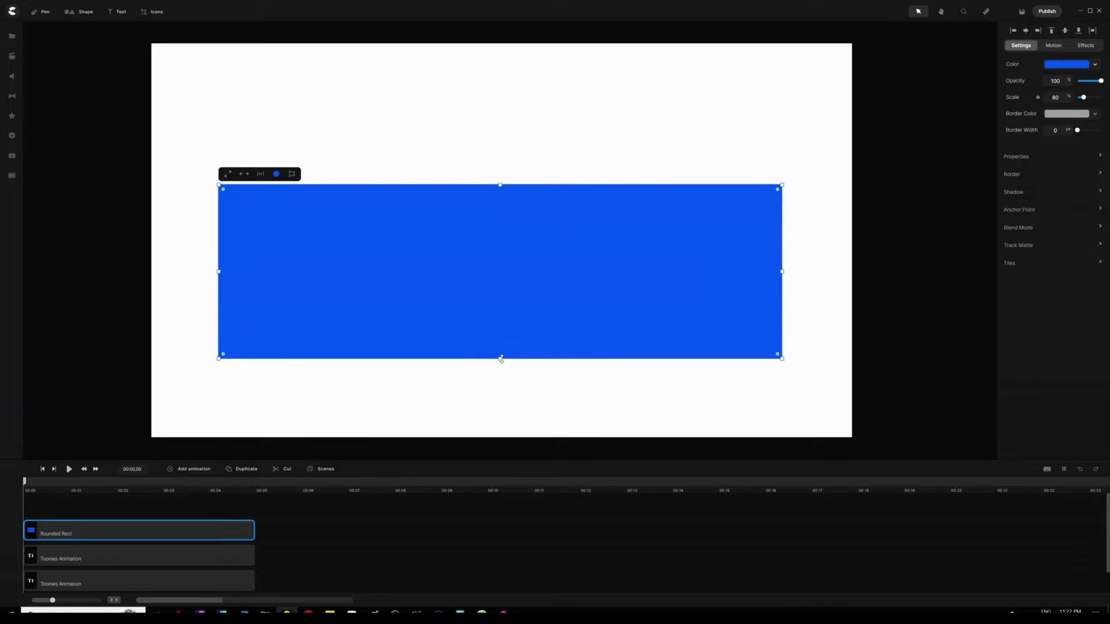
mouse_move(502, 359)
left_mouse_down()
mouse_move(499, 380)
mouse_move(500, 355)
left_mouse_up()
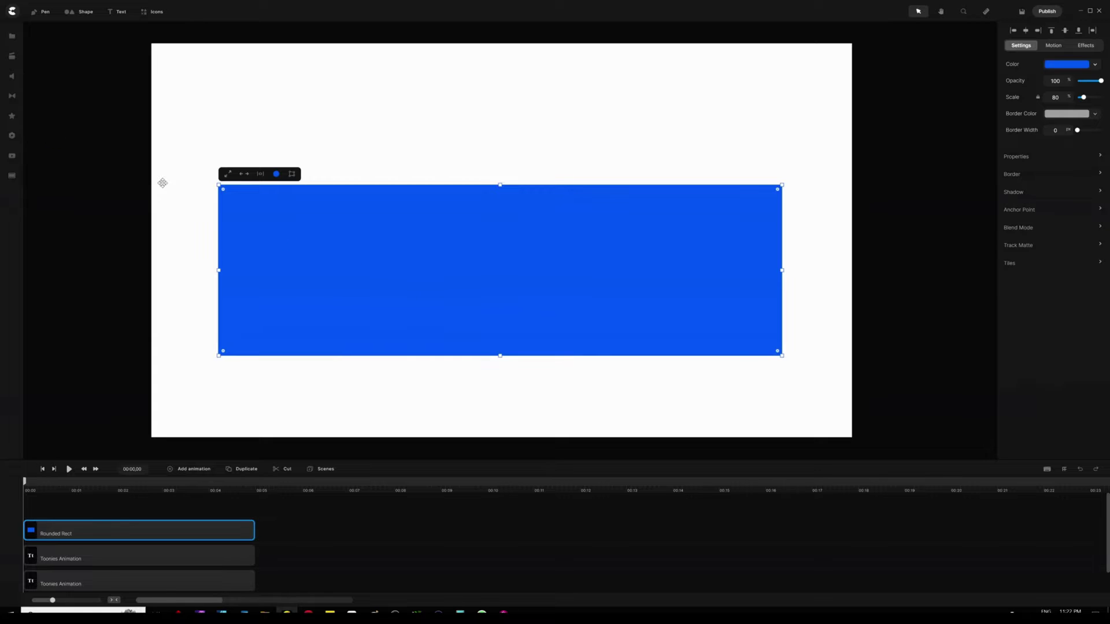
Step: Apply the Wave effect to the blue rectangle and widen it until its wavy edge covers the end of the text
left_click(12, 118)
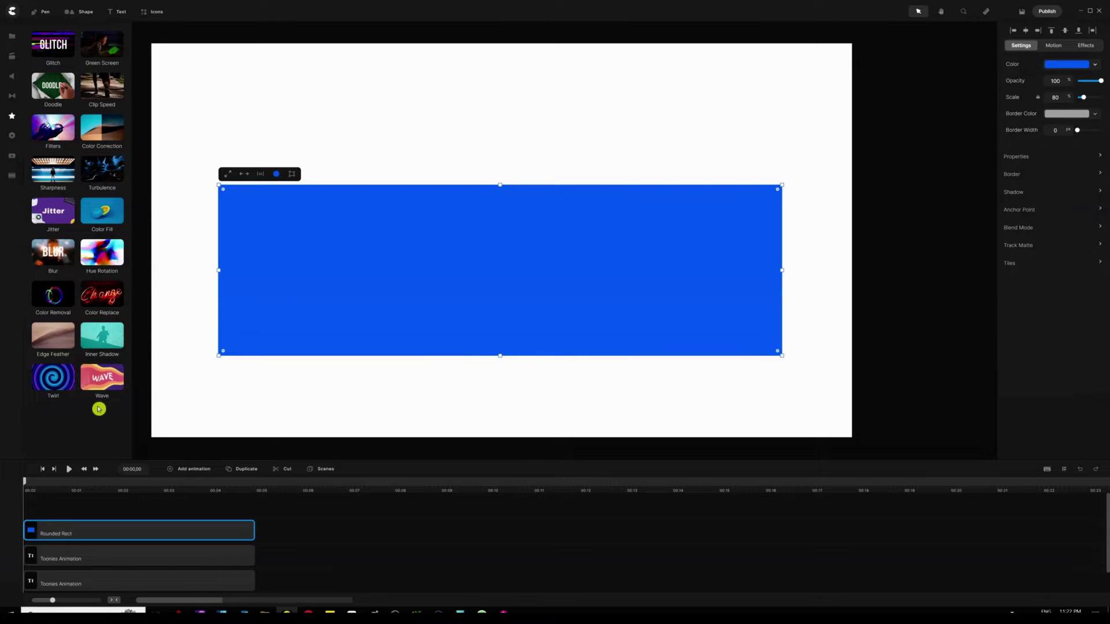
mouse_move(103, 381)
left_mouse_down()
mouse_move(299, 290)
mouse_move(377, 290)
mouse_move(386, 277)
left_mouse_up()
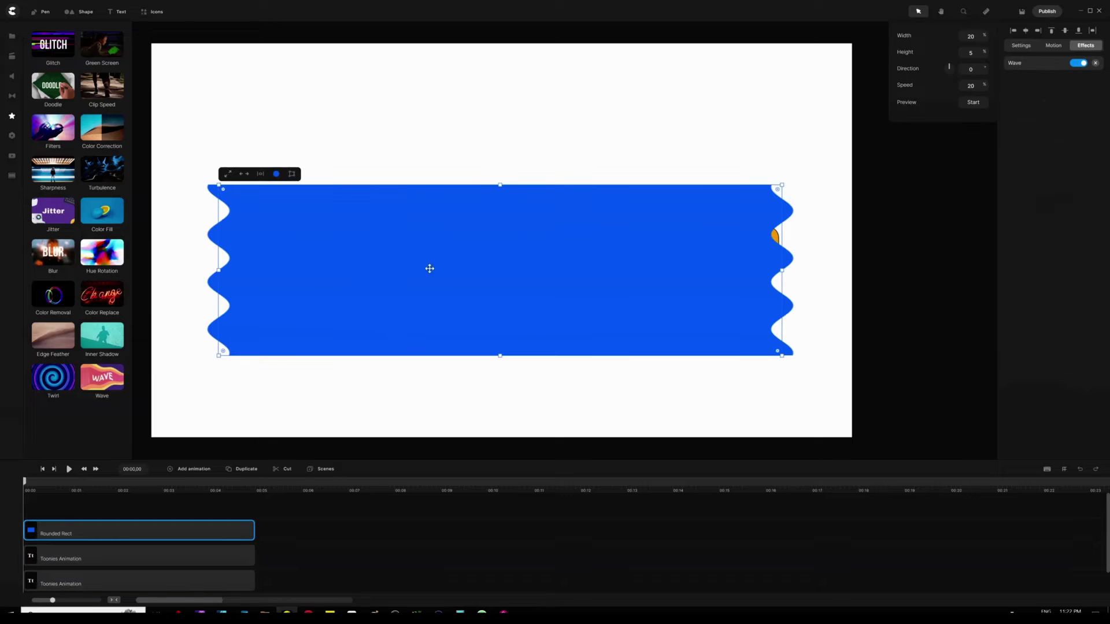
left_click(11, 118)
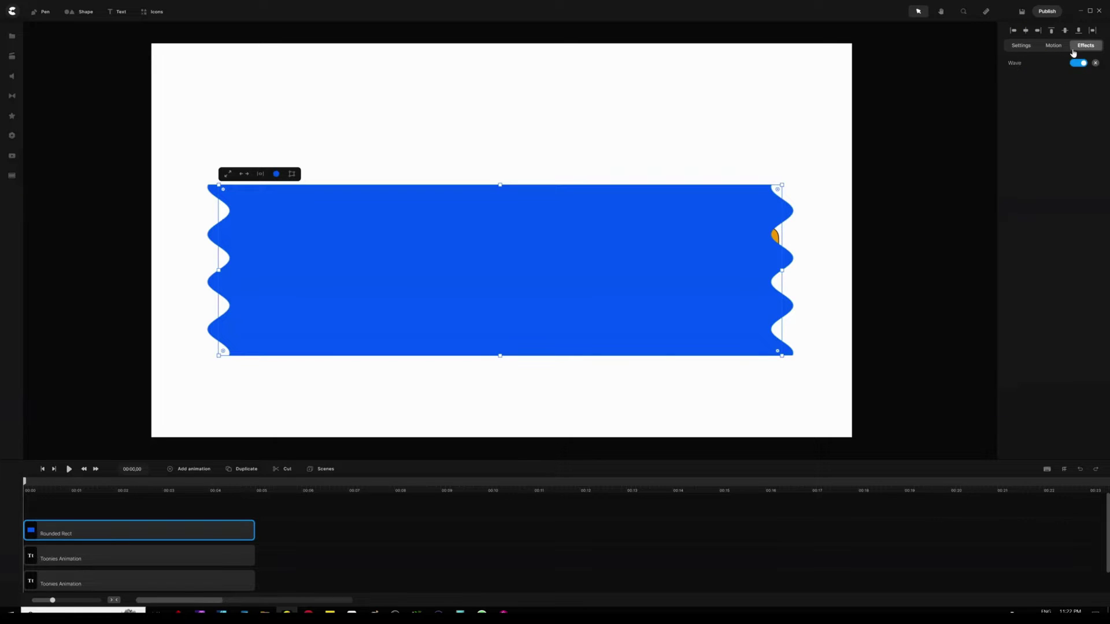
left_click(1014, 66)
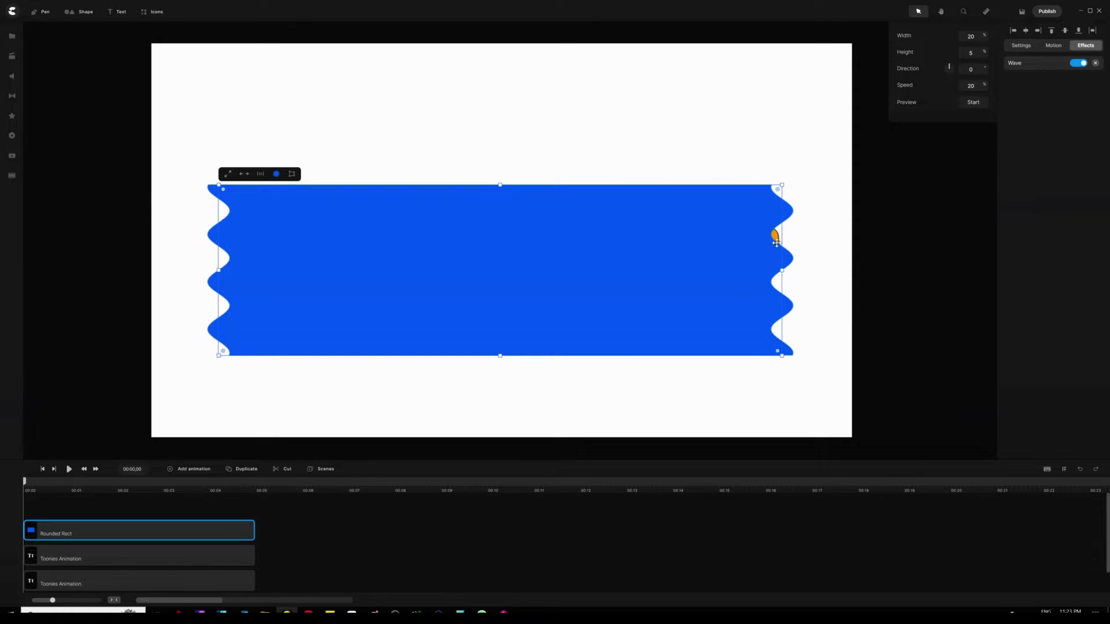
left_click_drag(781, 270, 795, 270)
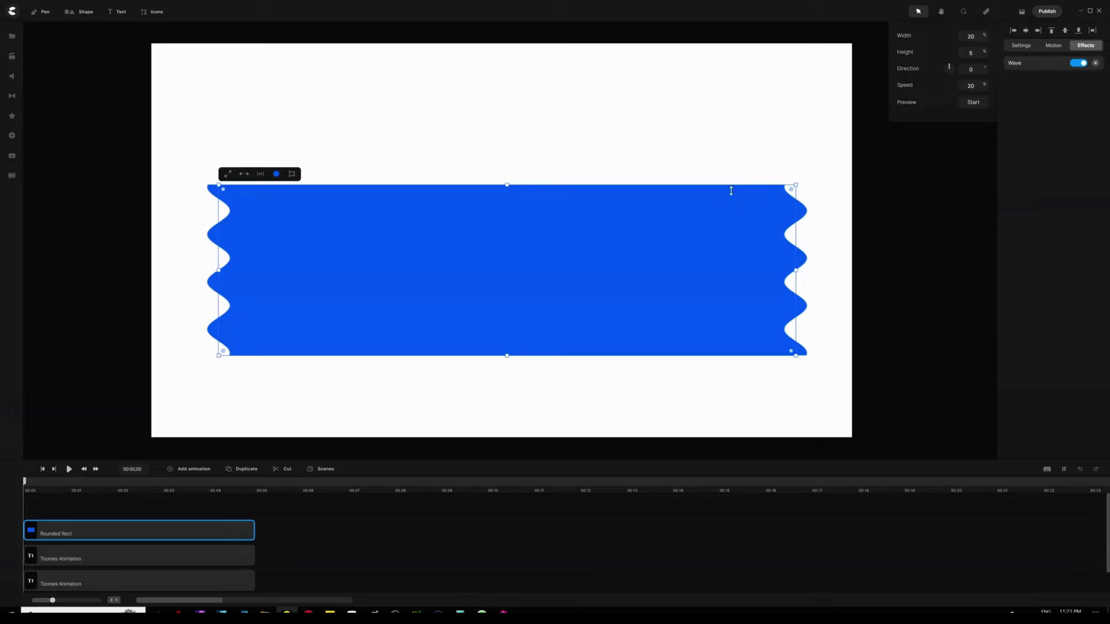
Step: Preview the rectangle's Wave effect in motion and set the wave direction to 83°
left_click(972, 108)
left_click(972, 107)
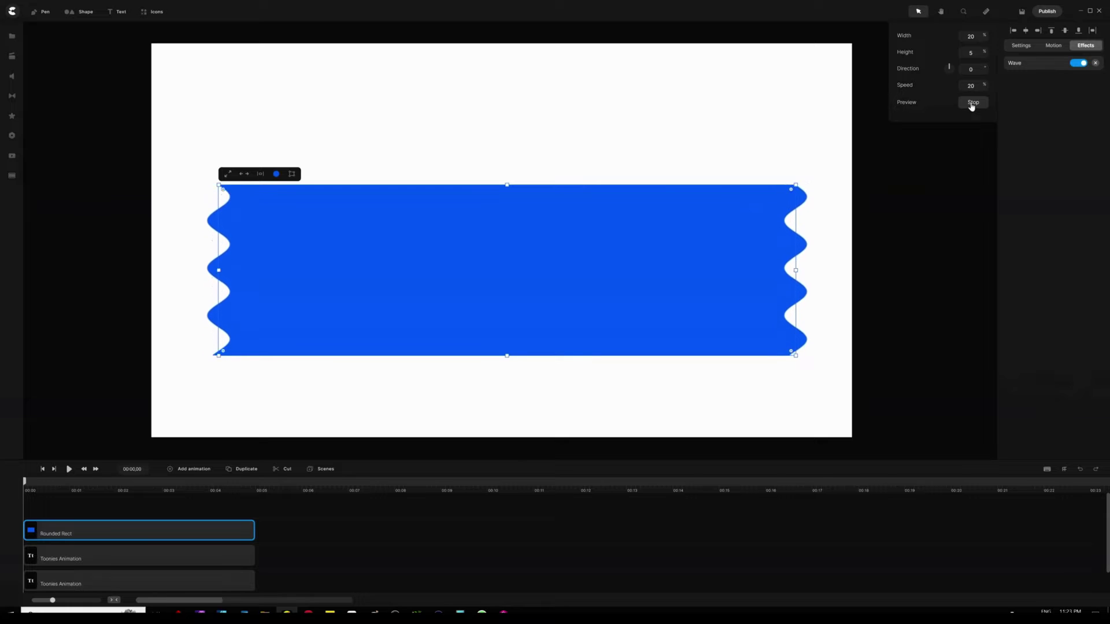
left_click(971, 104)
left_click_drag(949, 67, 956, 70)
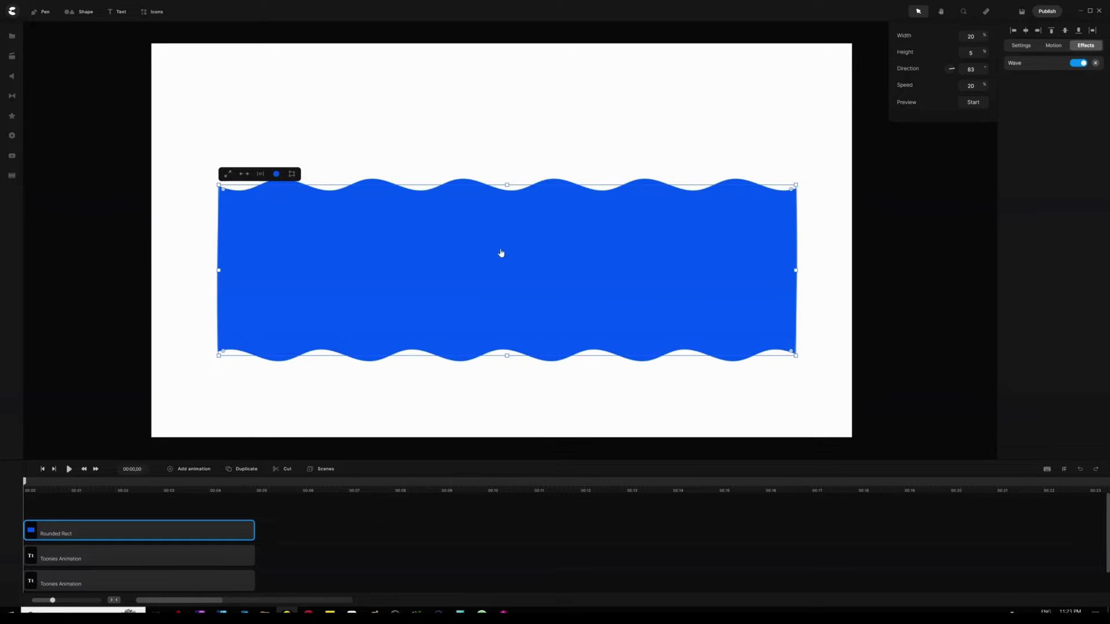
Step: Check the rectangle's wave motion with the effect preview and a short timeline playback
left_click(973, 103)
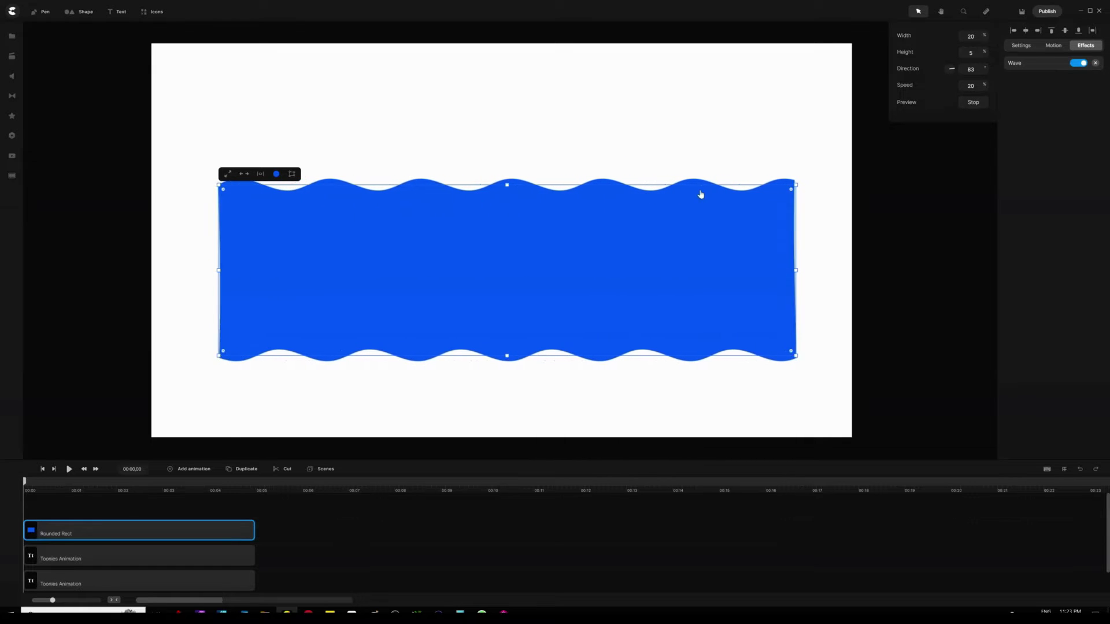
left_click(514, 230)
key("space")
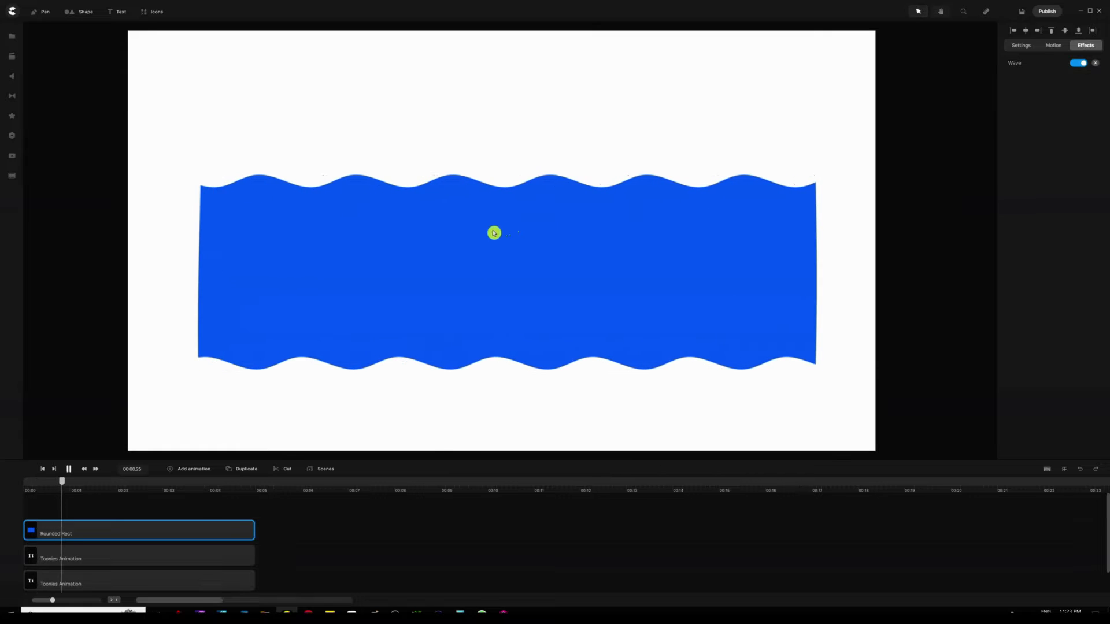
key("space")
Step: Set the rectangle's Wave effect height to 3% and preview the gentler wave
left_click(1018, 62)
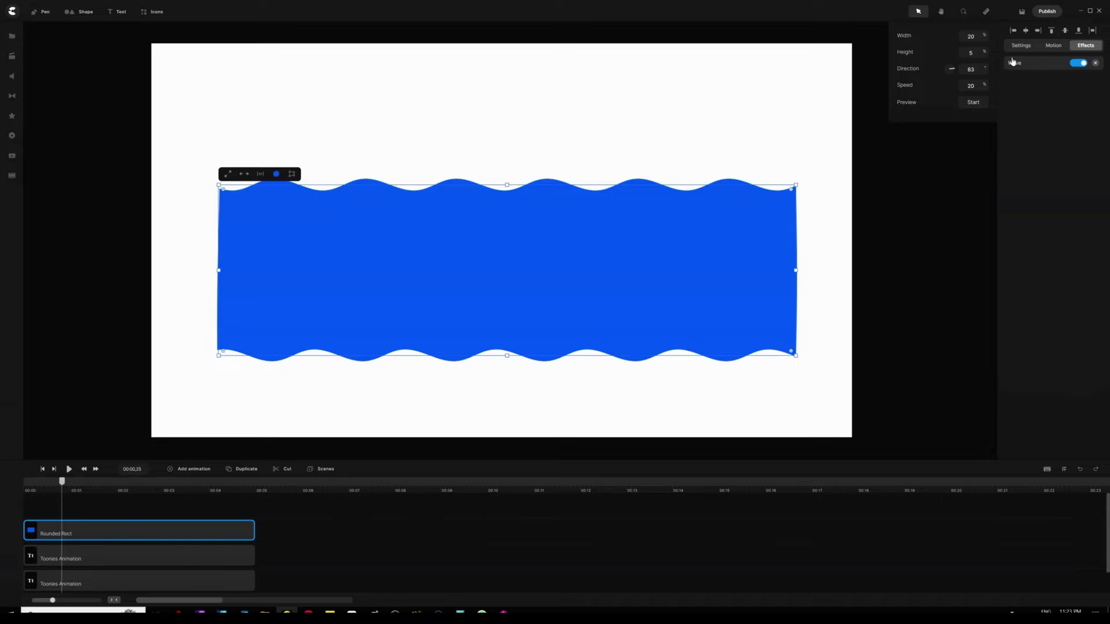
left_click(1013, 60)
left_click(975, 91)
left_click_drag(984, 52, 984, 52)
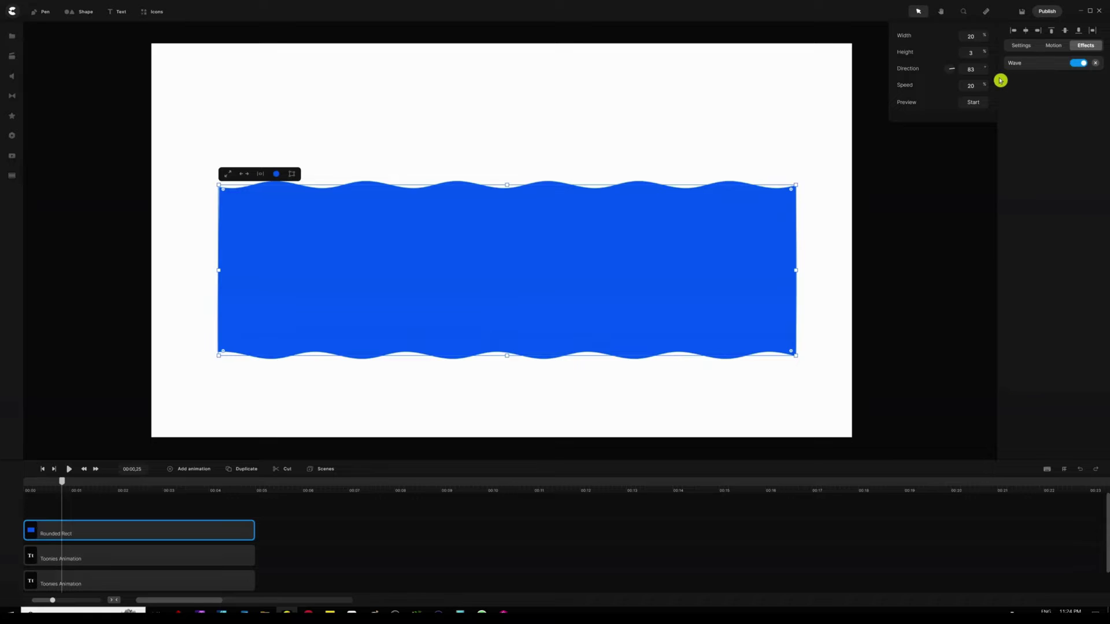
left_click(972, 106)
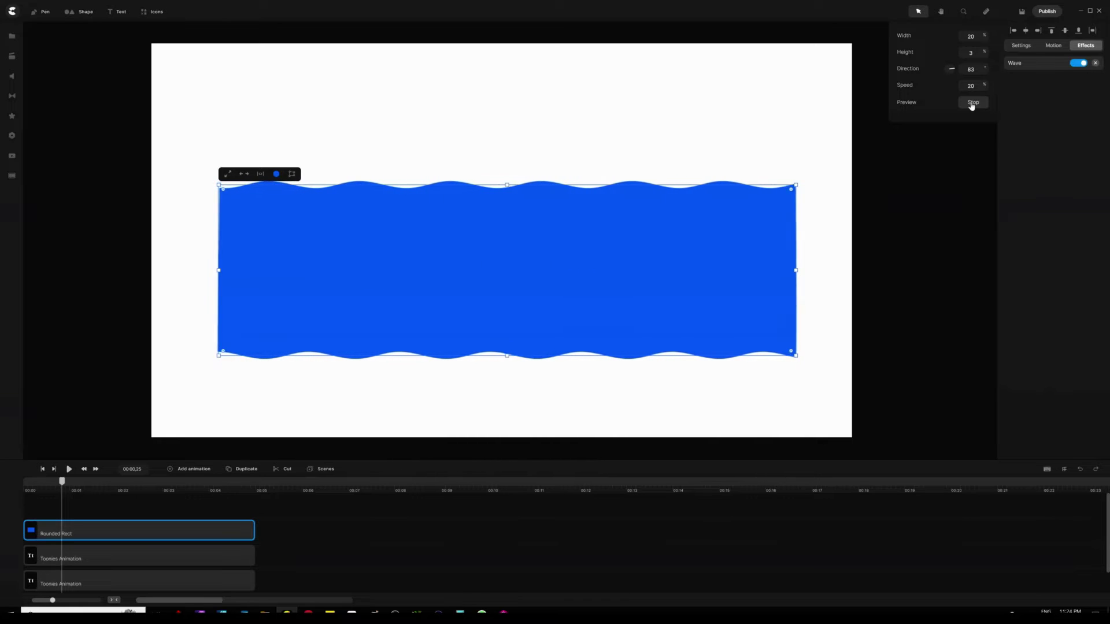
left_click(972, 106)
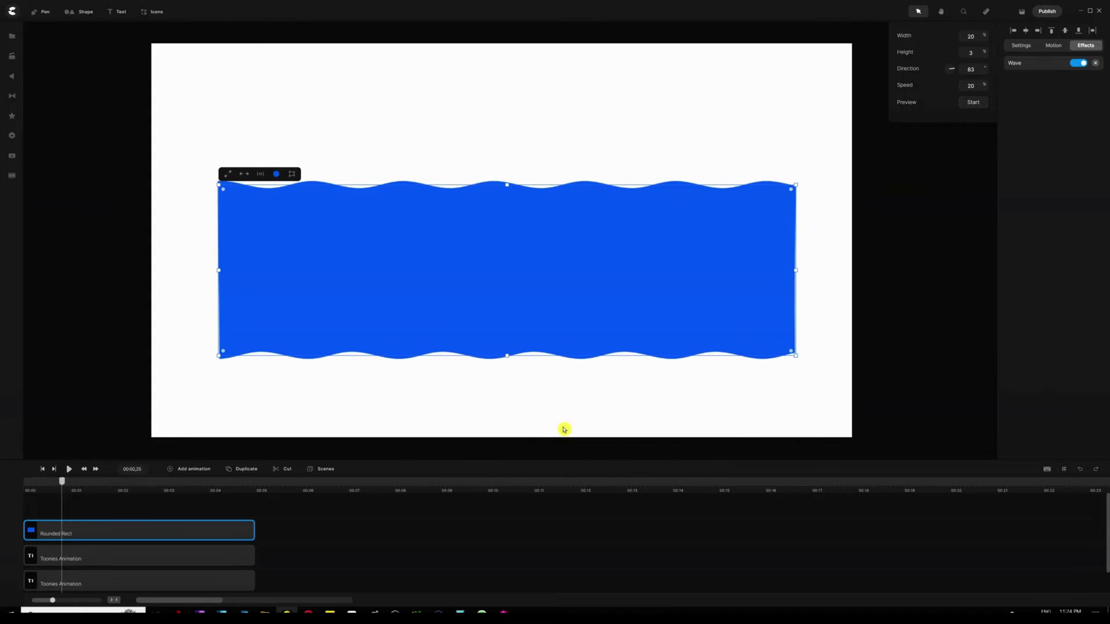
left_click(324, 526)
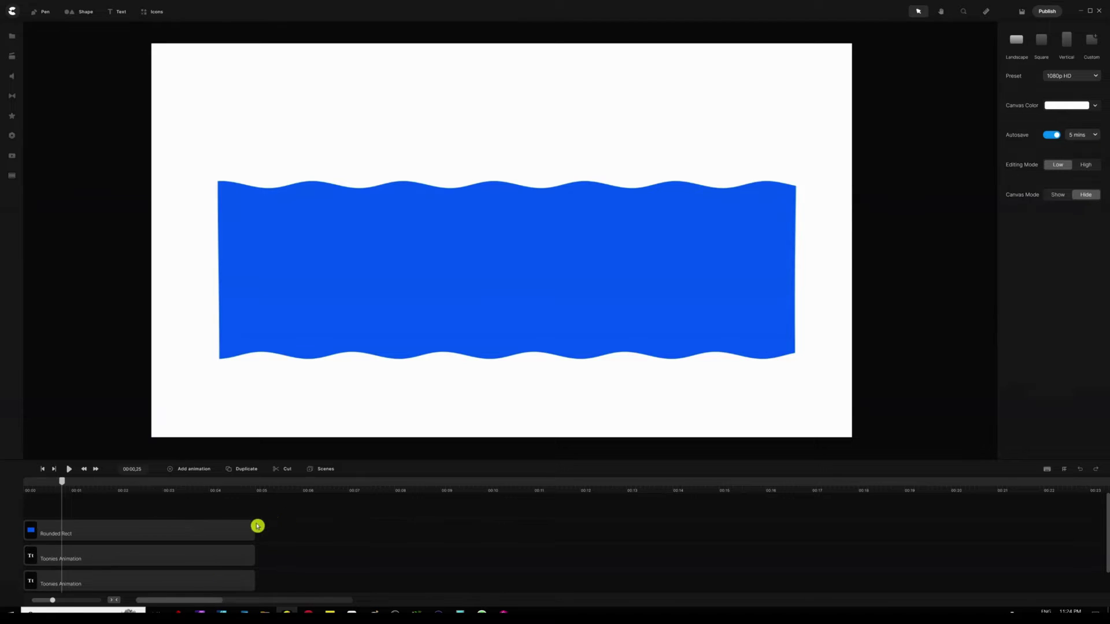
Step: Set the upper gradient text layer's track matte to the Rounded Rect mask with the Alpha type
left_click(186, 554)
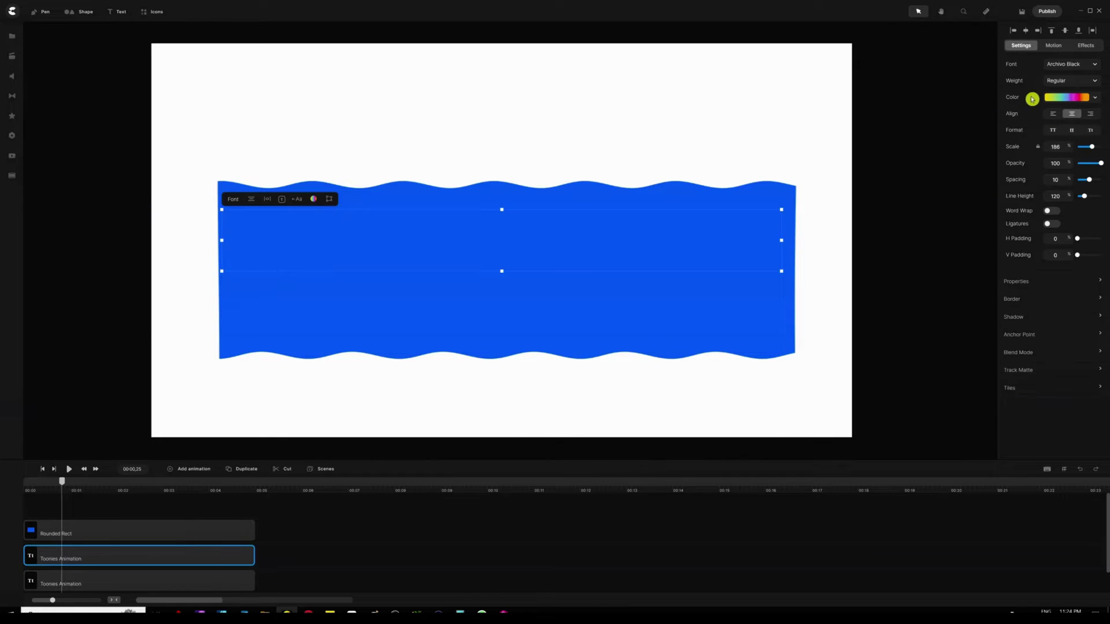
left_click(1019, 372)
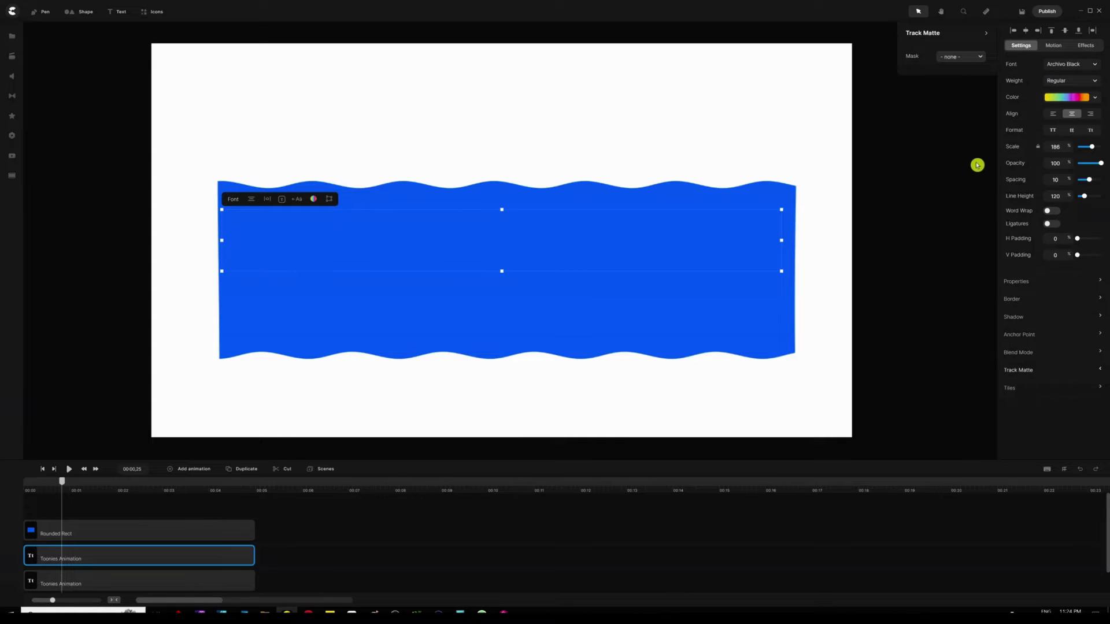
left_click(974, 60)
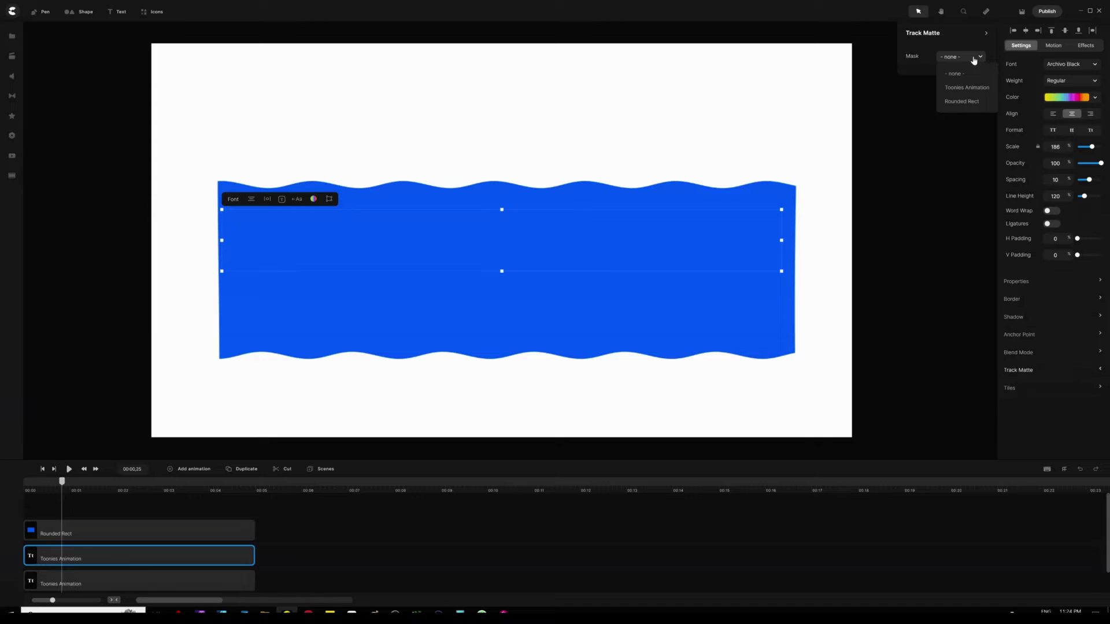
left_click(977, 87)
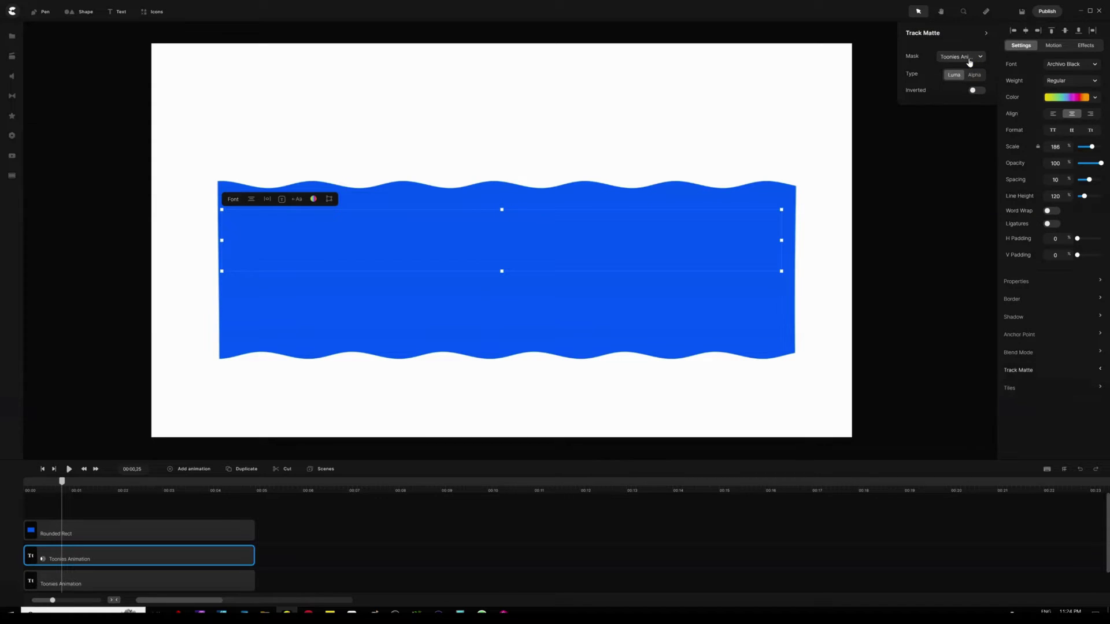
left_click(968, 58)
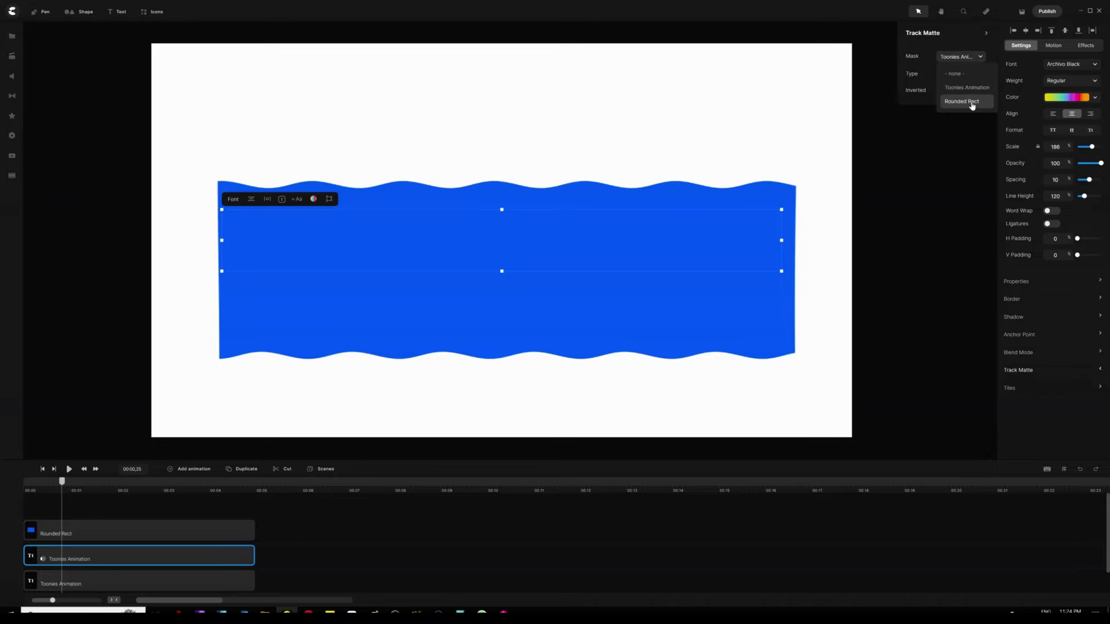
left_click(972, 103)
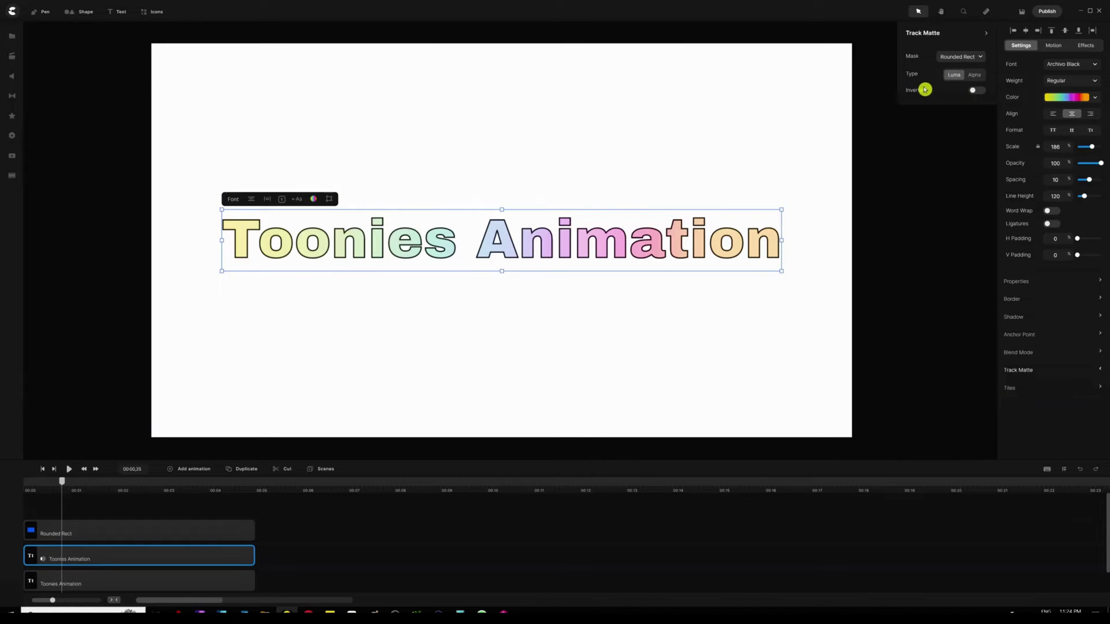
left_click(976, 74)
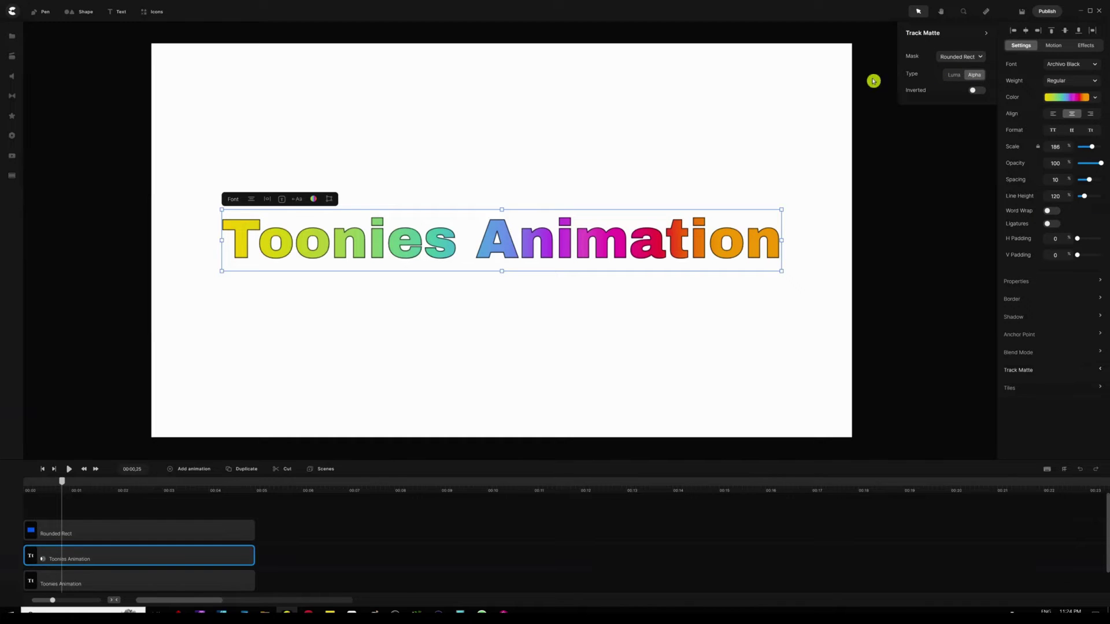
left_click(181, 516)
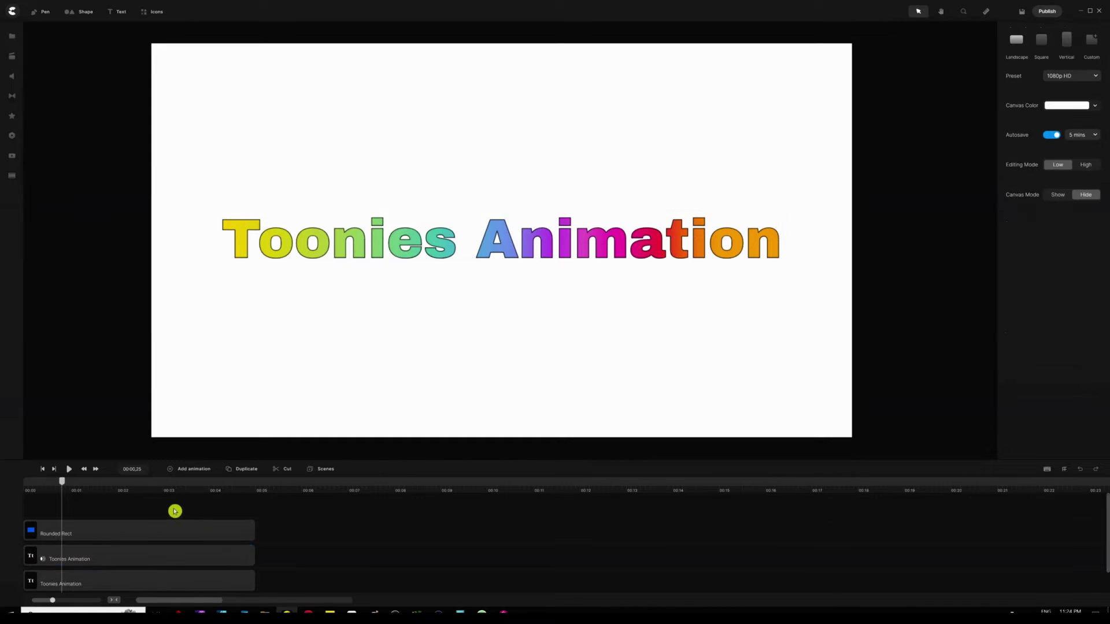
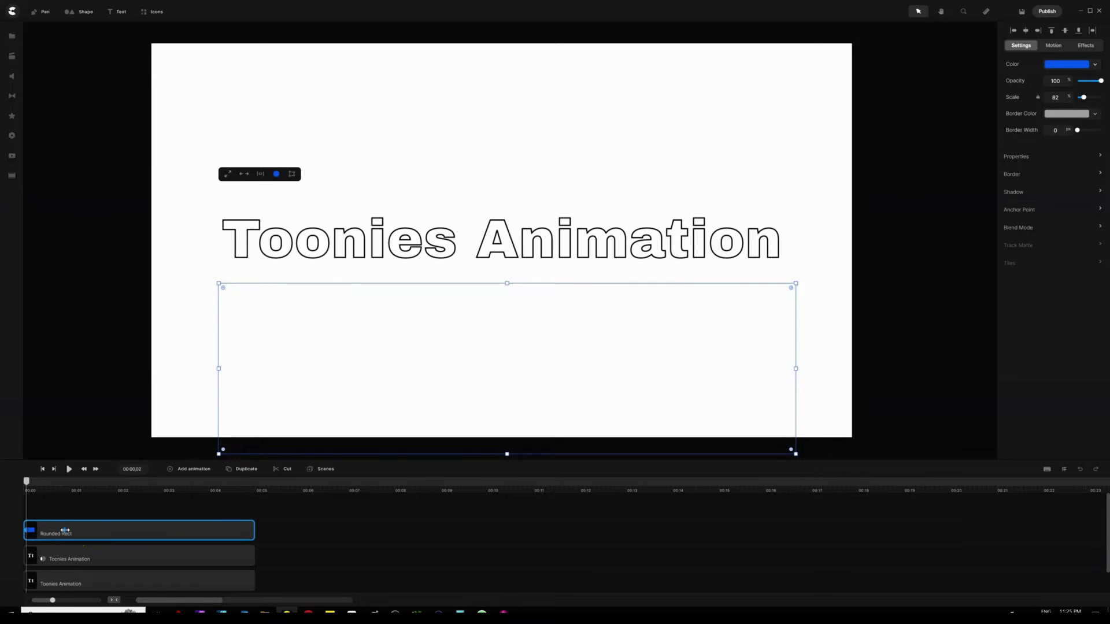
Step: Move the rectangle's second position keyframe to the end of its clip and play the reveal from the start
left_click(66, 530)
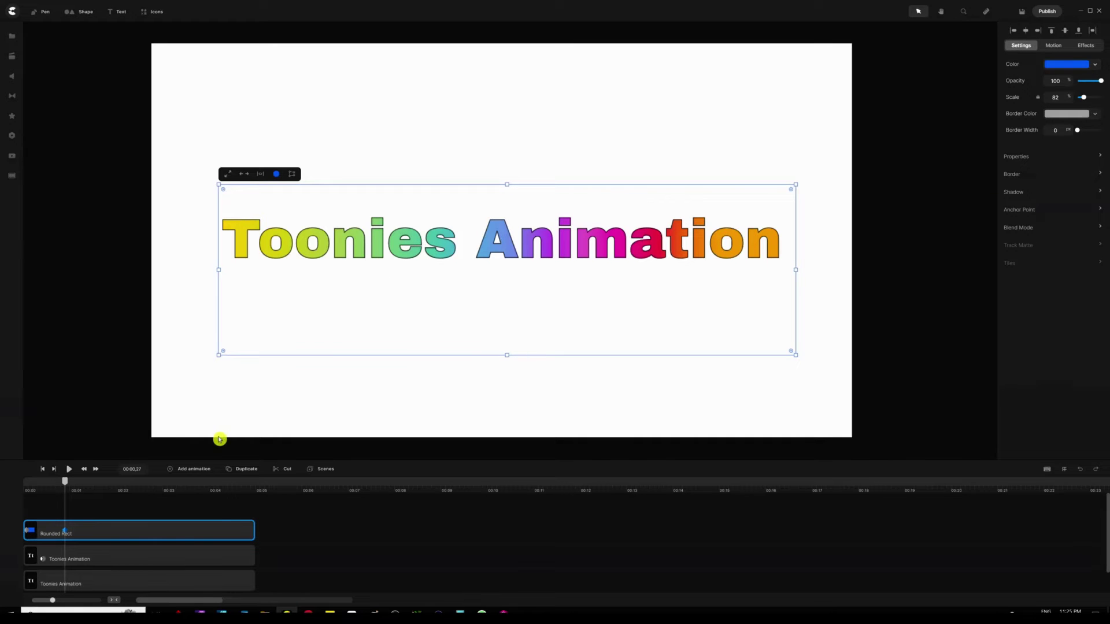
left_click(70, 530)
left_click_drag(70, 530, 250, 532)
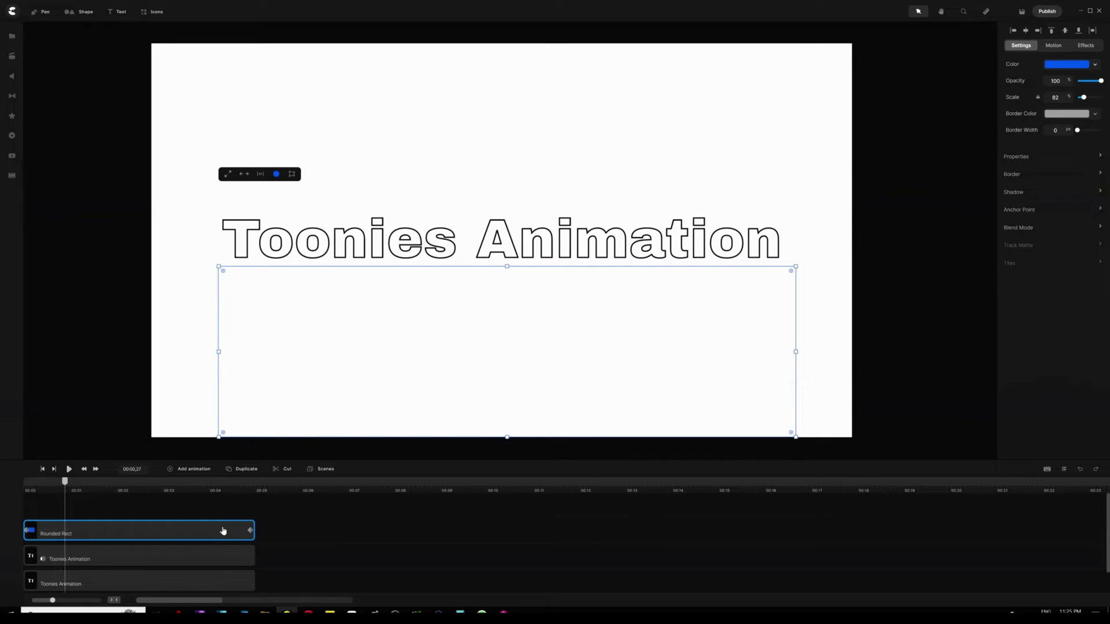
left_click(146, 509)
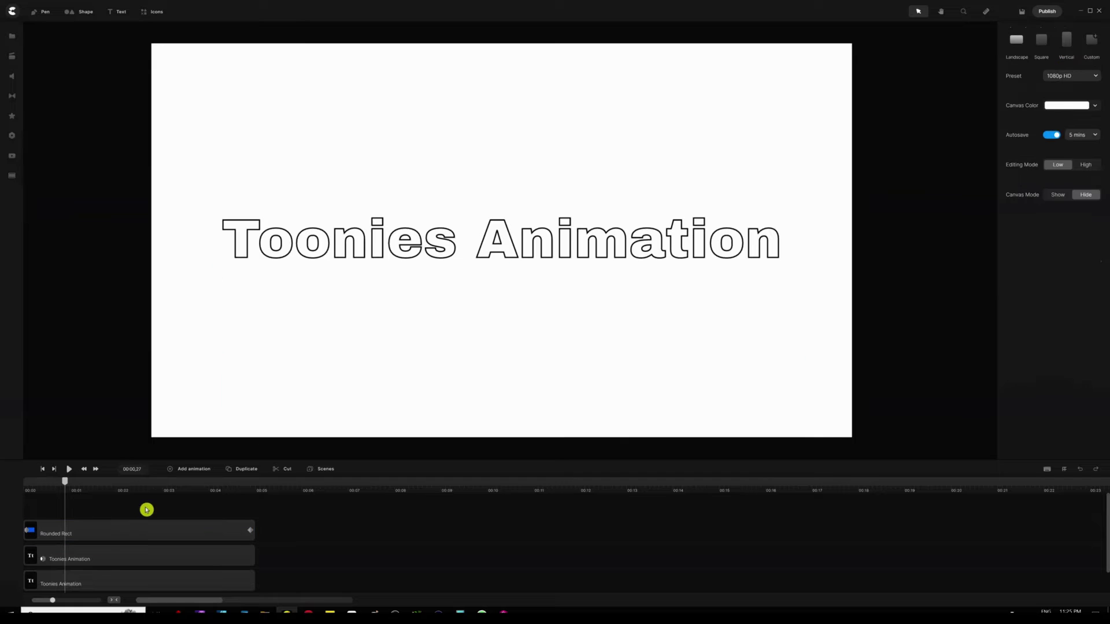
key("Home")
key("space")
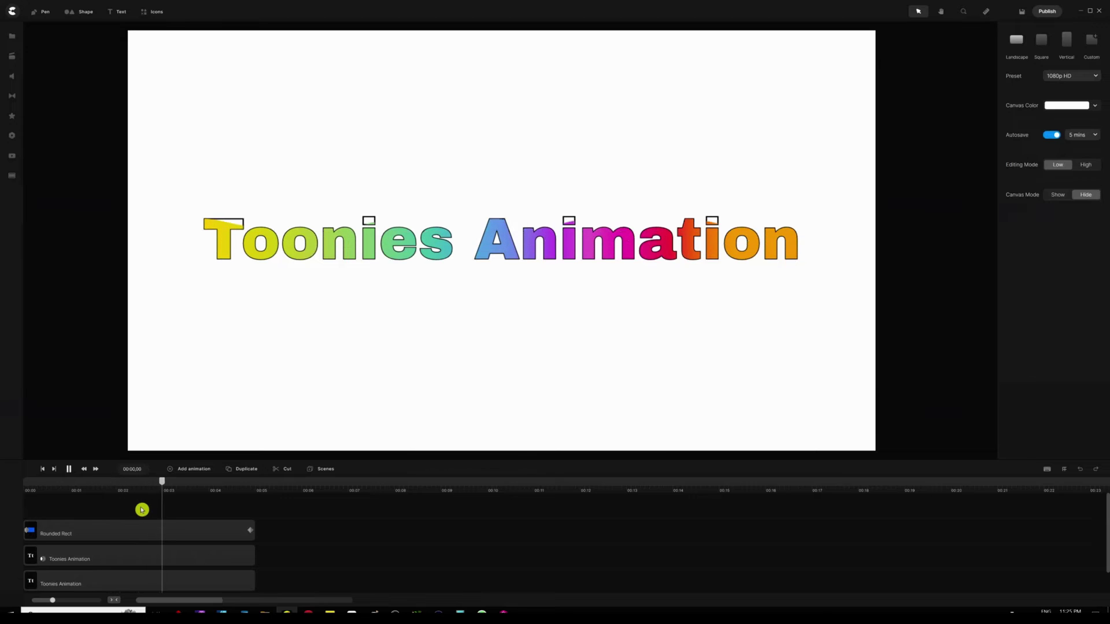
key("space")
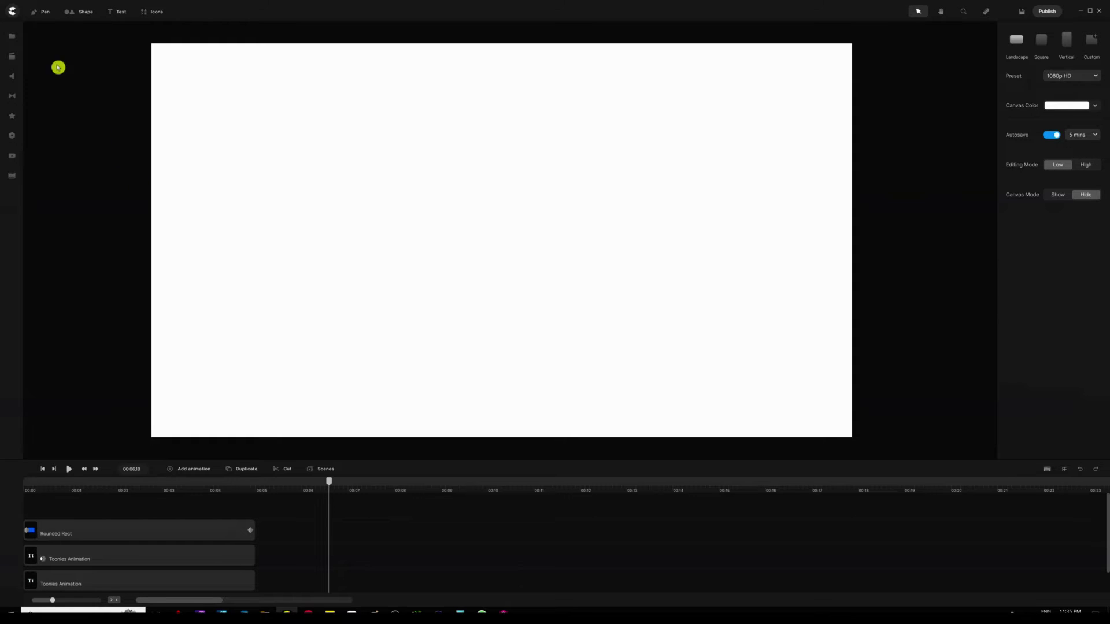
Step: Search the full SVG API gallery for "cup" and import the wide outlined teacup into the project files
left_click(18, 41)
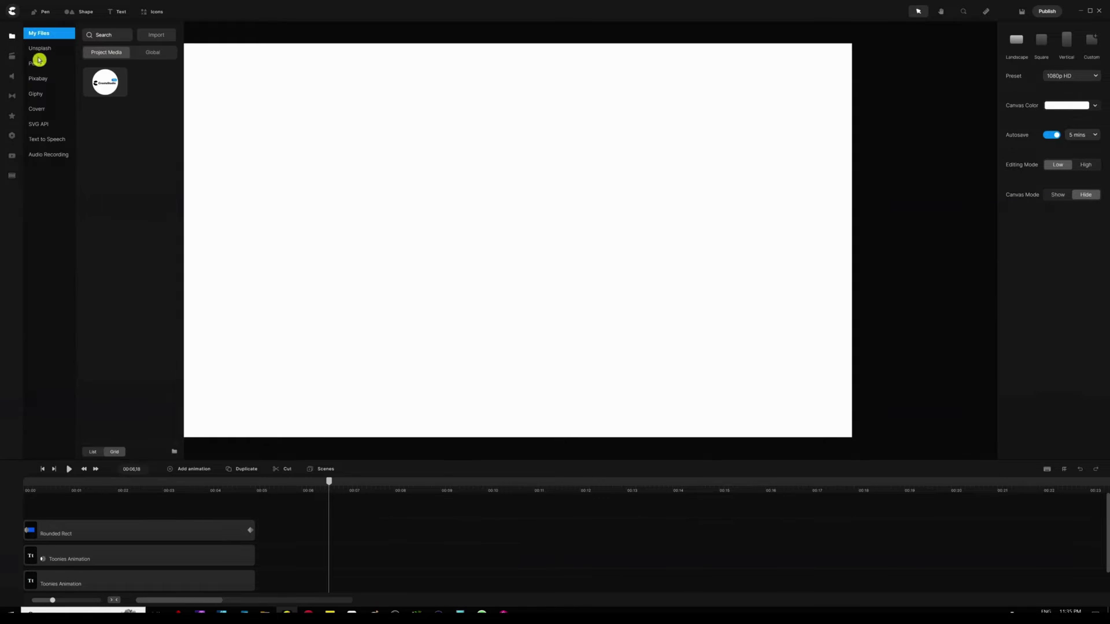
left_click(51, 126)
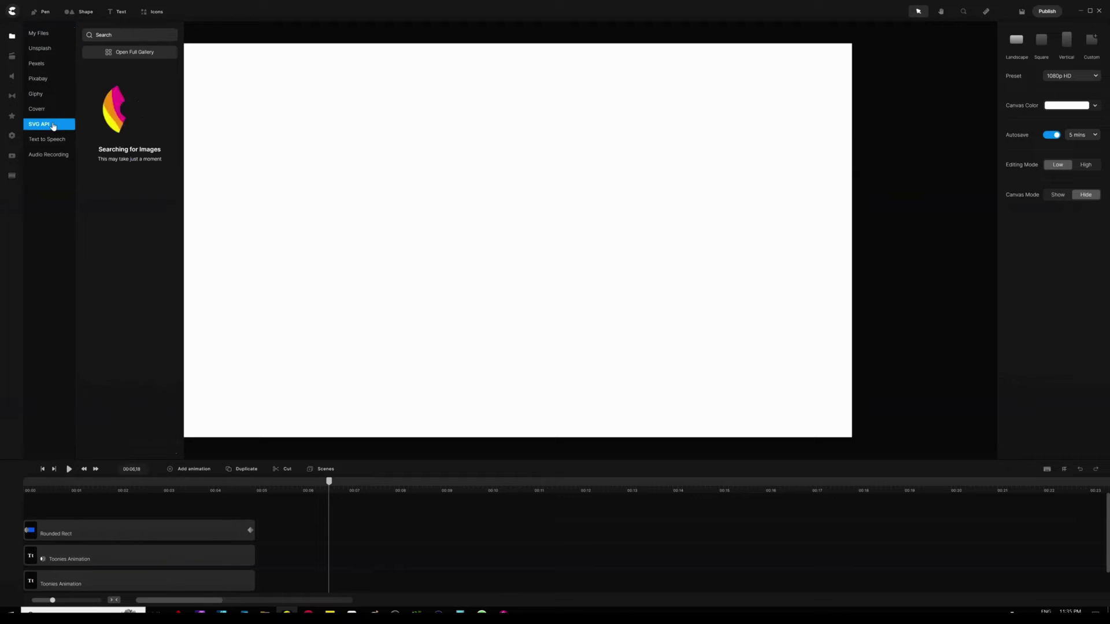
left_click(134, 53)
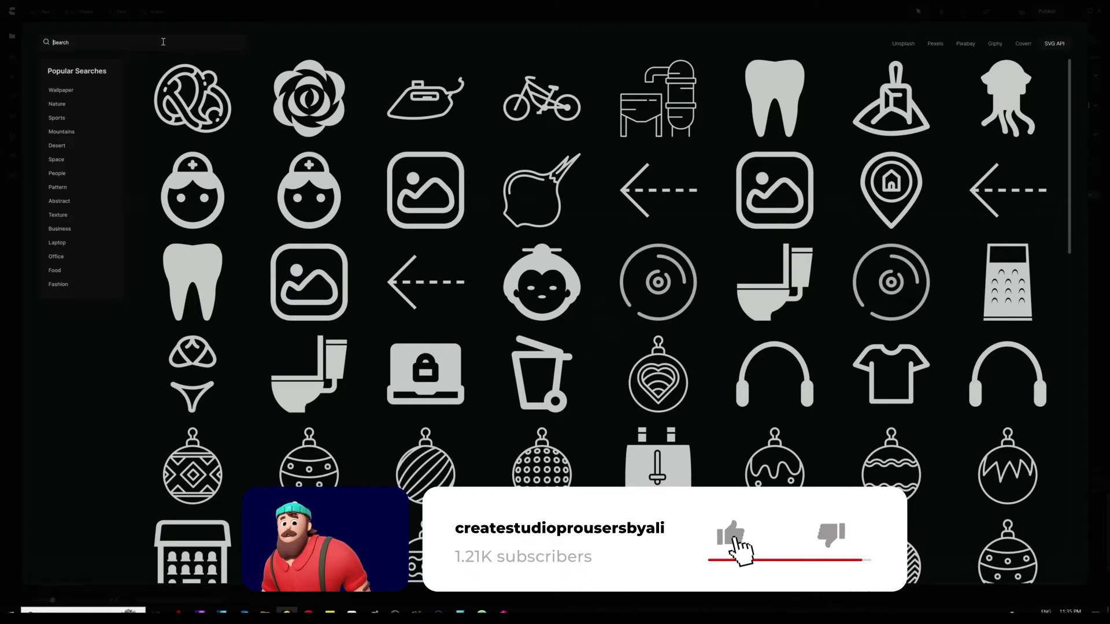
type("cup")
key("Return")
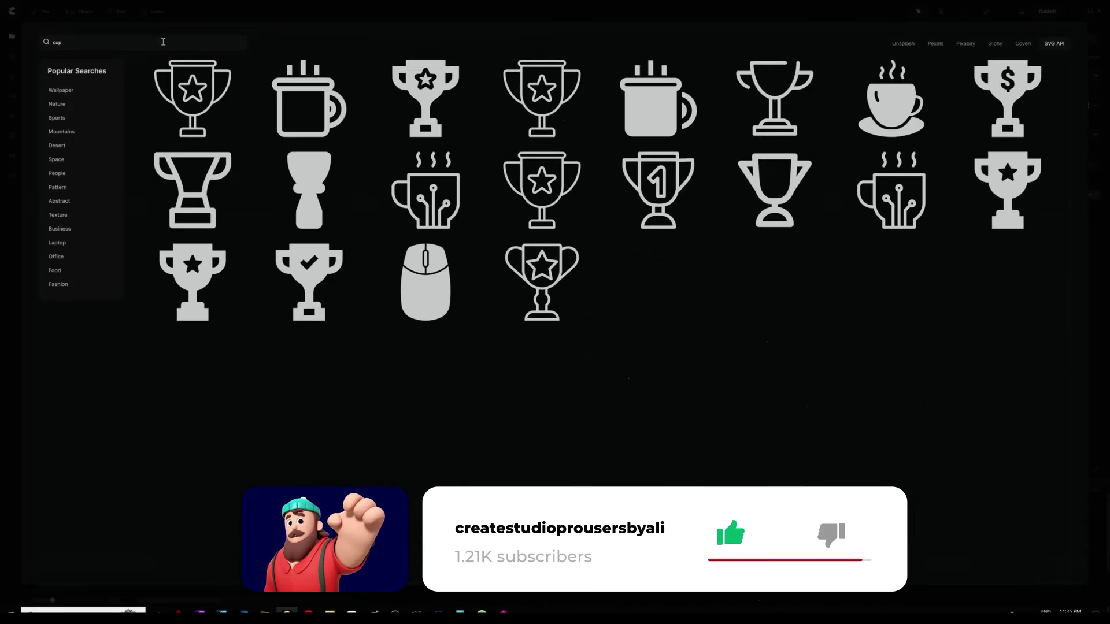
mouse_move(576, 220)
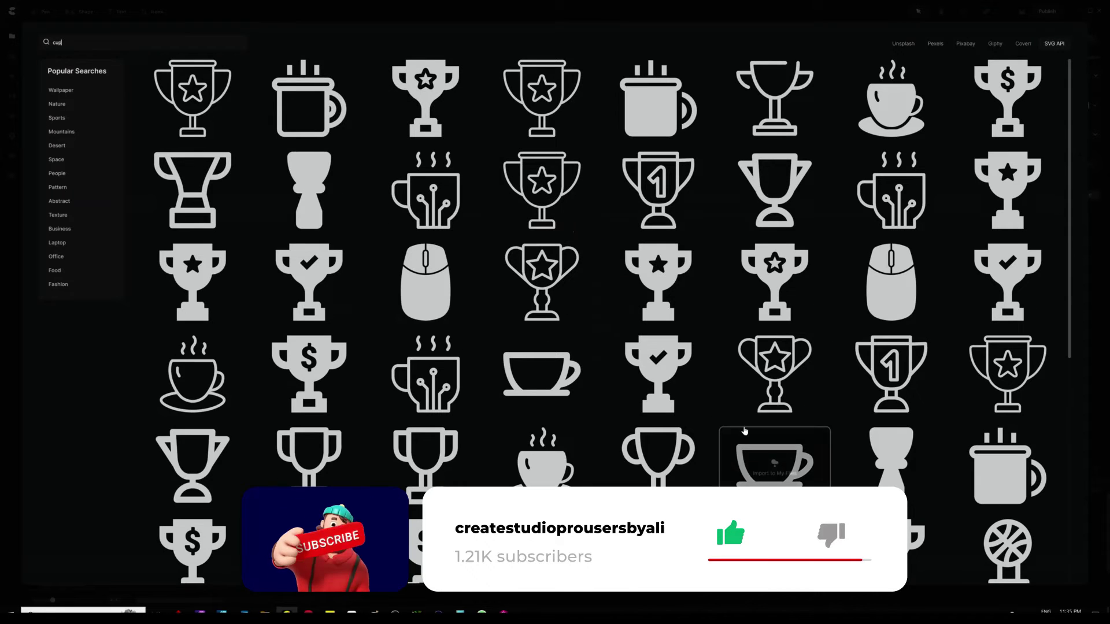
left_click(772, 459)
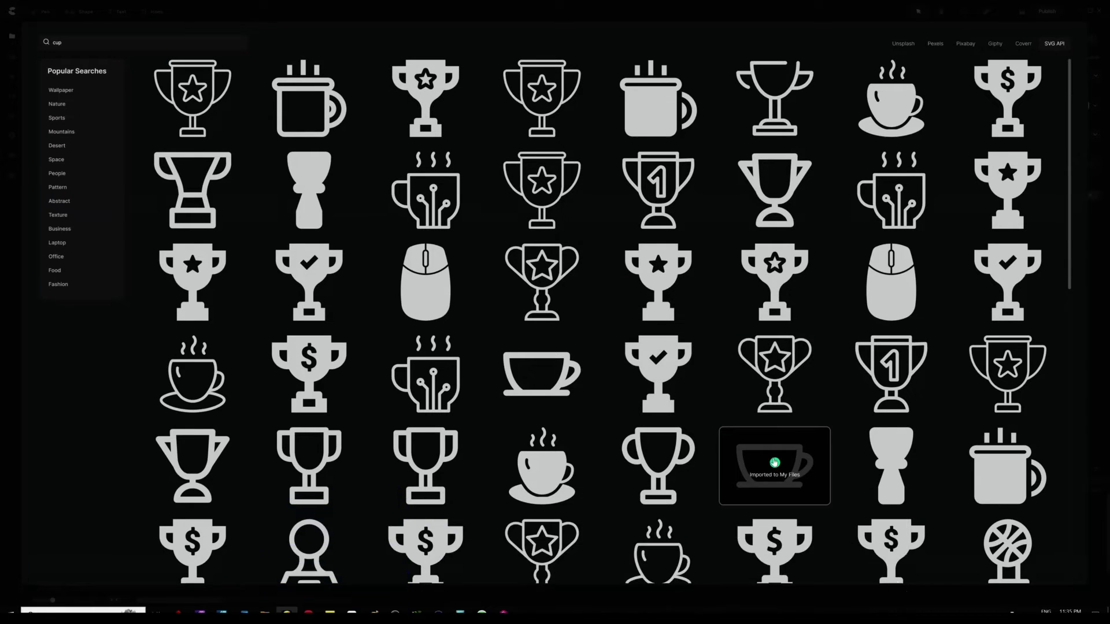
left_click(13, 350)
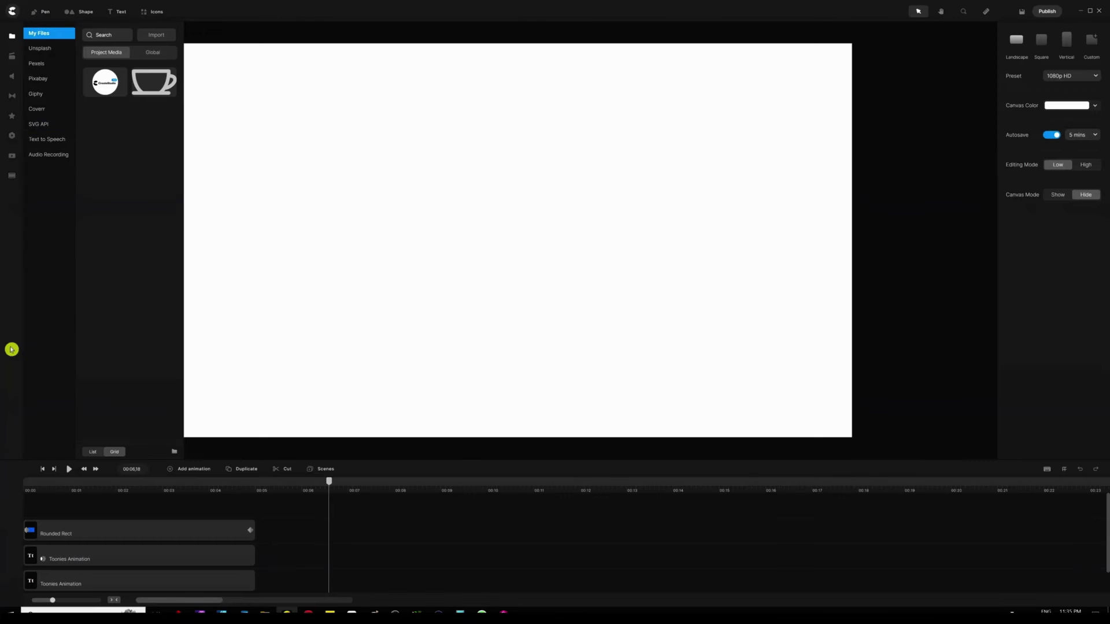
Step: Add the imported cup to the canvas and set its fill color to black (000000)
left_click_drag(154, 89, 423, 189)
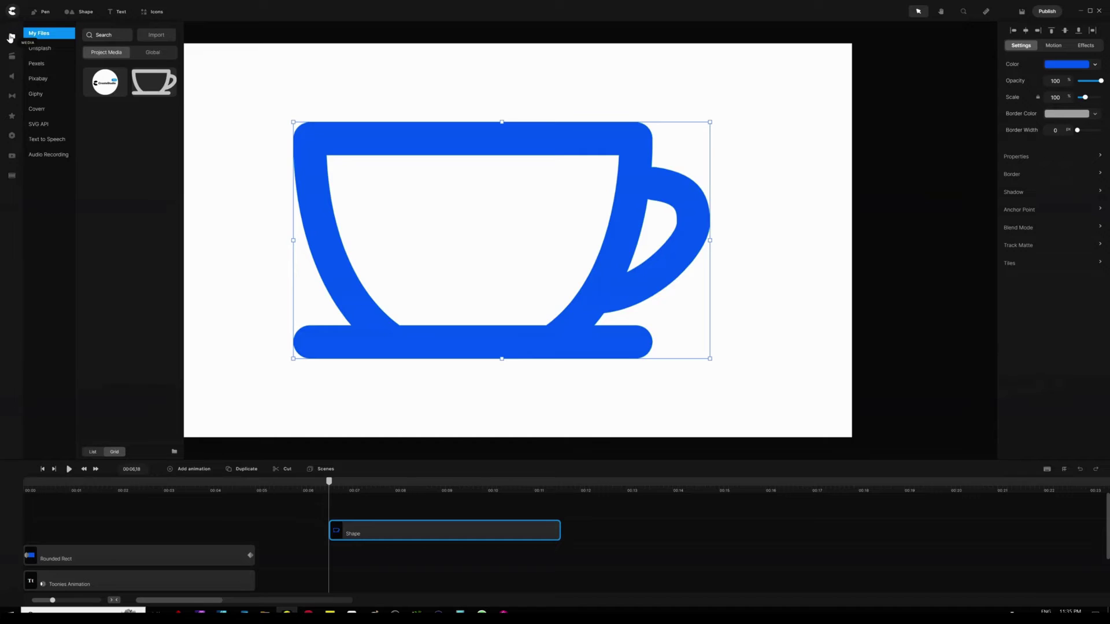
left_click(11, 38)
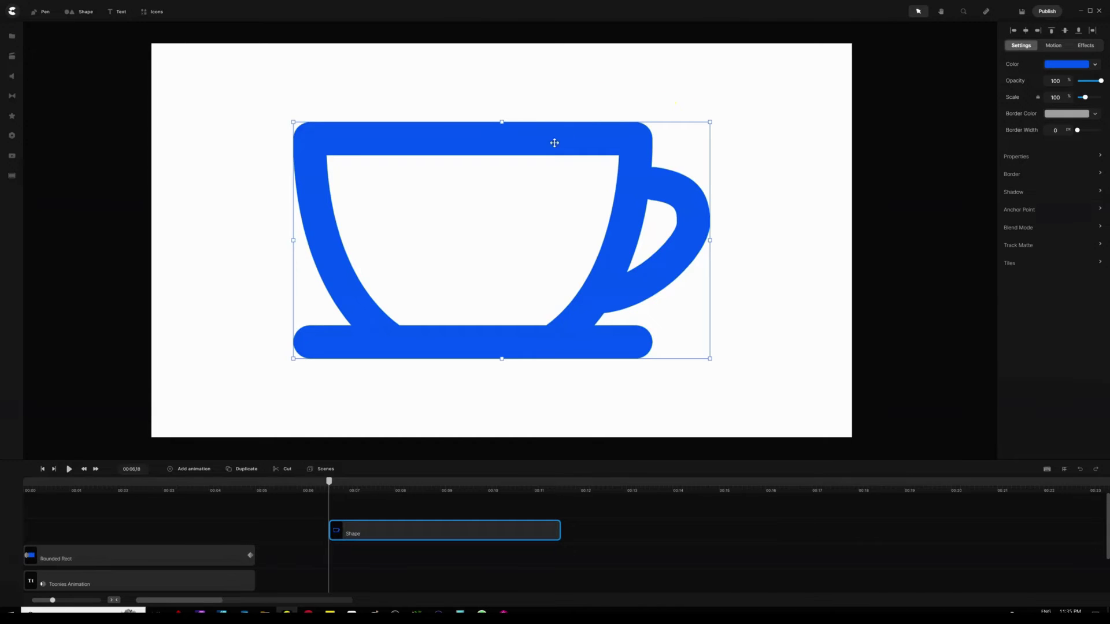
left_click(1053, 70)
left_click_drag(961, 75, 1000, 136)
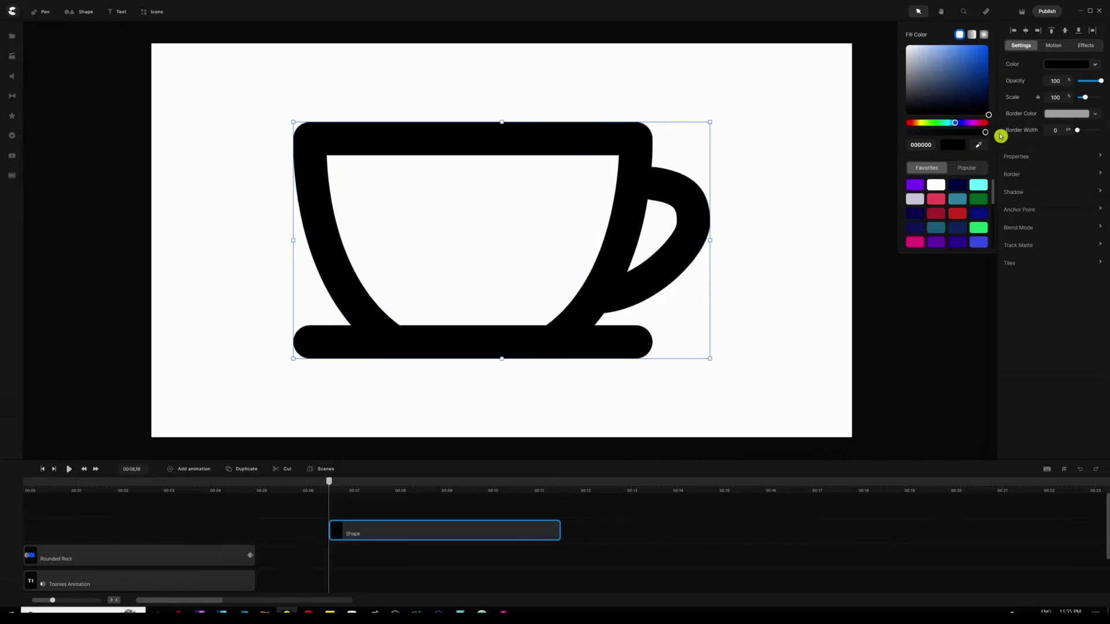
Step: Rename the new shape's timeline layer as Cup and deselect it
right_click(419, 535)
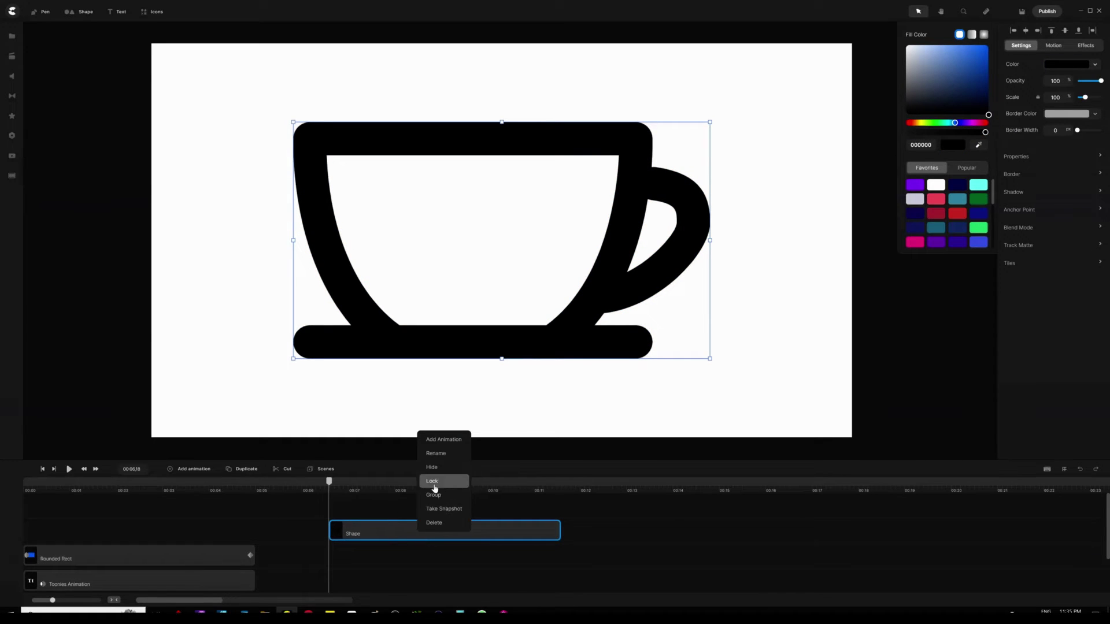
left_click(445, 458)
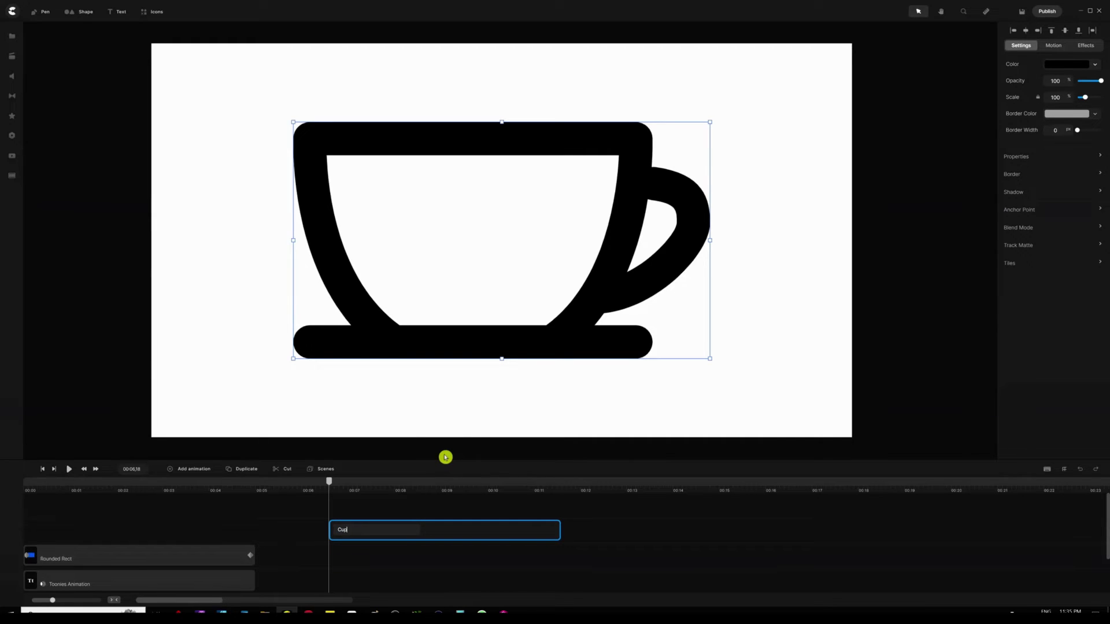
key("Return")
left_click(448, 513)
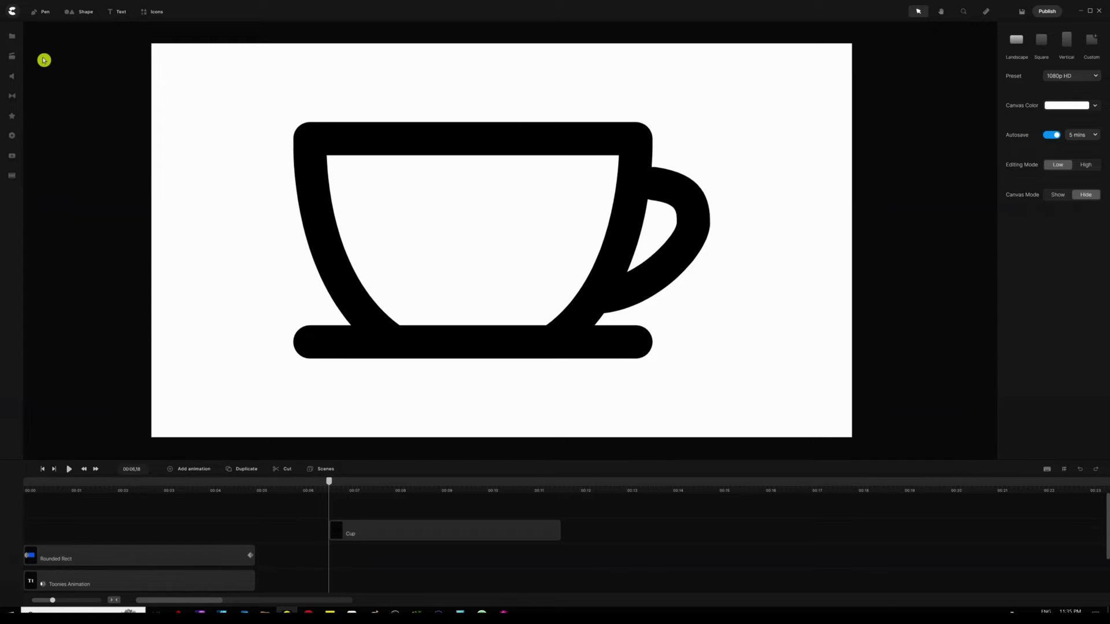
Step: Trace the cup's inner opening with the Pen tool, following its rim, side walls and base, and connect the path into a closed shape
left_click(41, 16)
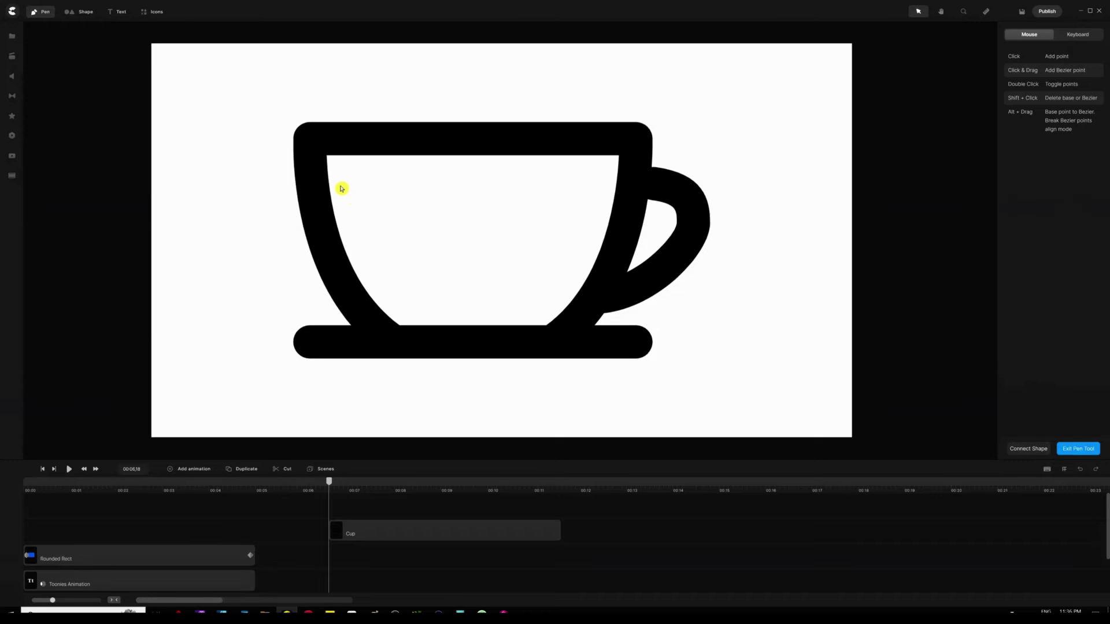
left_click(328, 158)
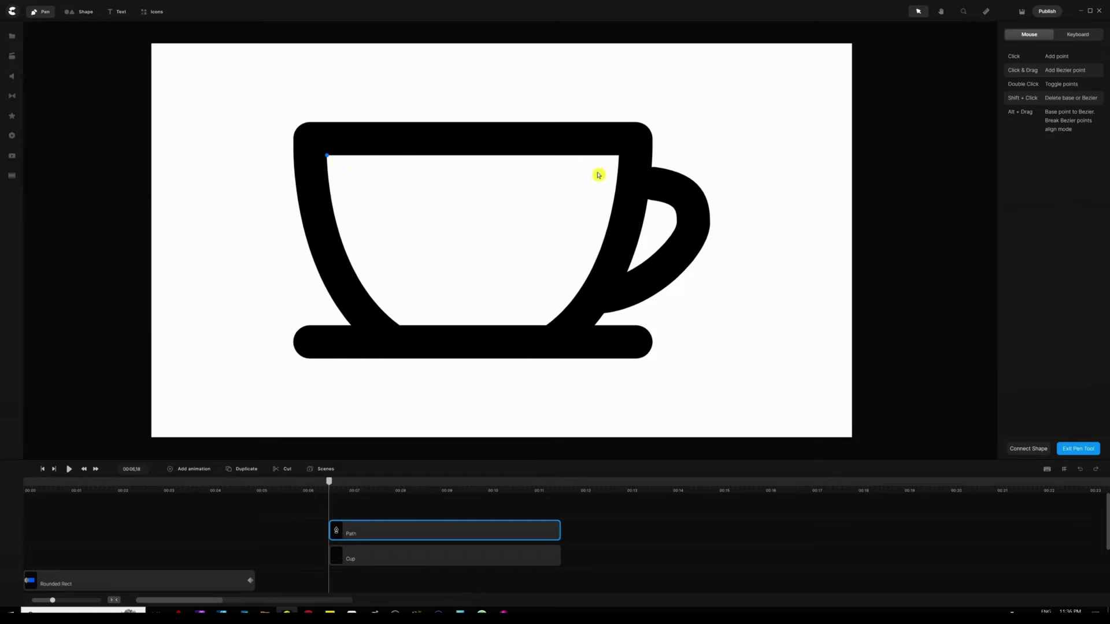
left_click(618, 156)
left_click(610, 213)
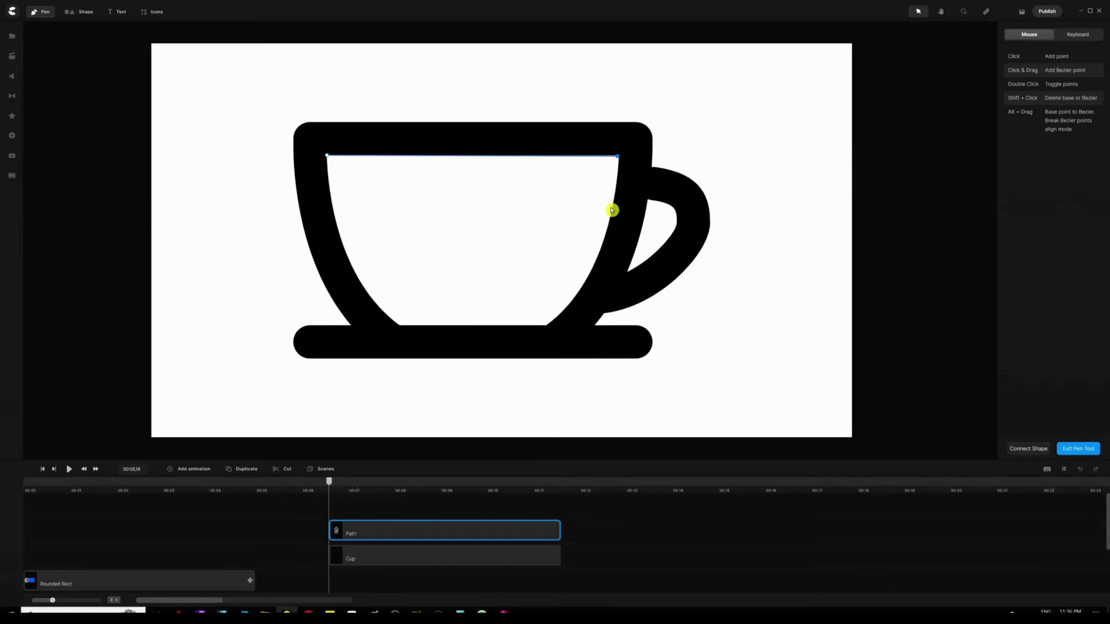
left_click(585, 278)
left_click(560, 311)
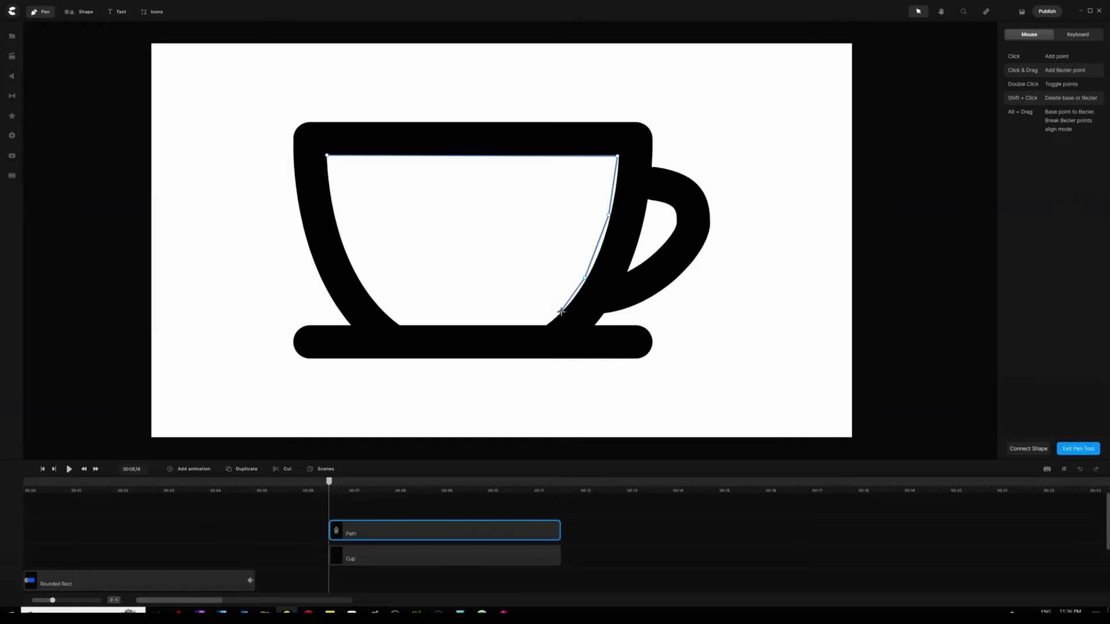
left_click(547, 326)
left_click(475, 325)
left_click(366, 294)
left_click(353, 261)
left_click_drag(365, 294, 367, 292)
left_click(337, 220)
left_click(329, 180)
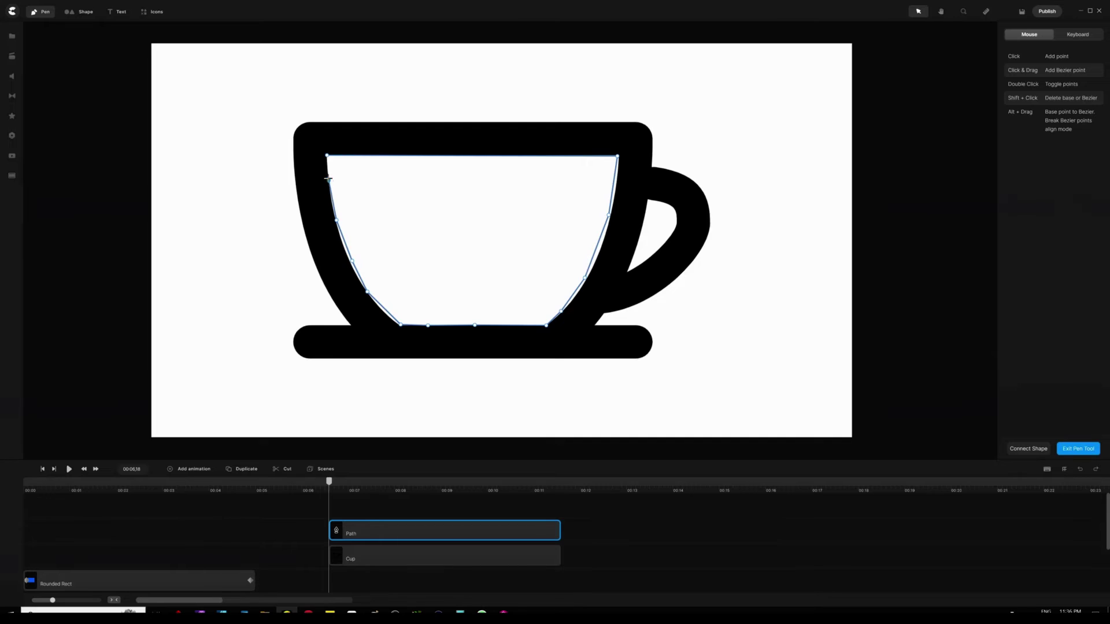
left_click(328, 162)
left_click(1034, 457)
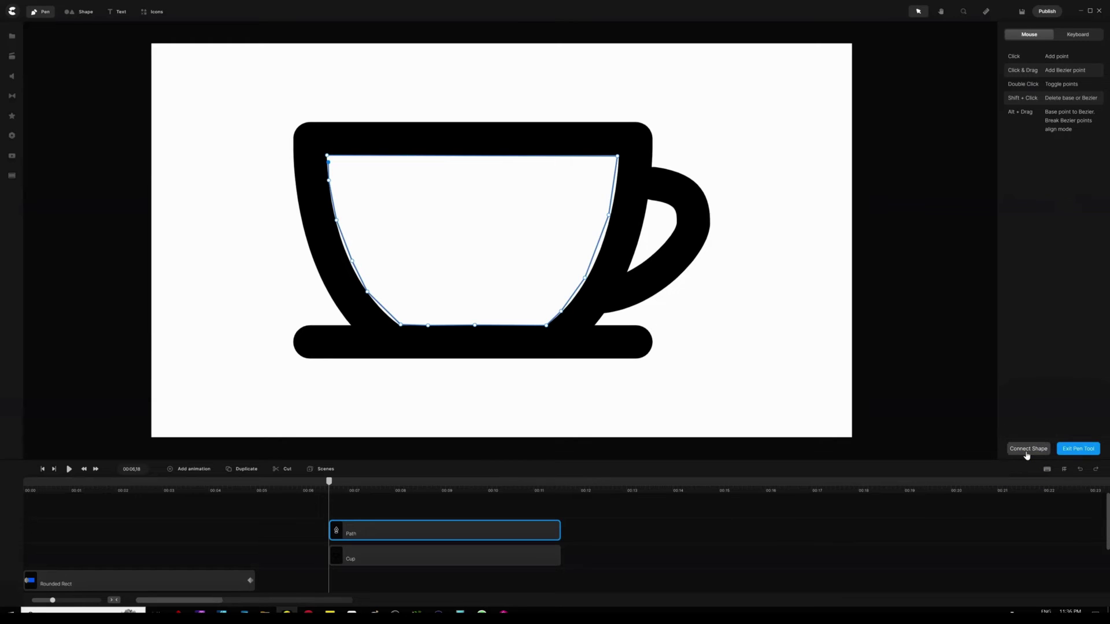
left_click(1027, 456)
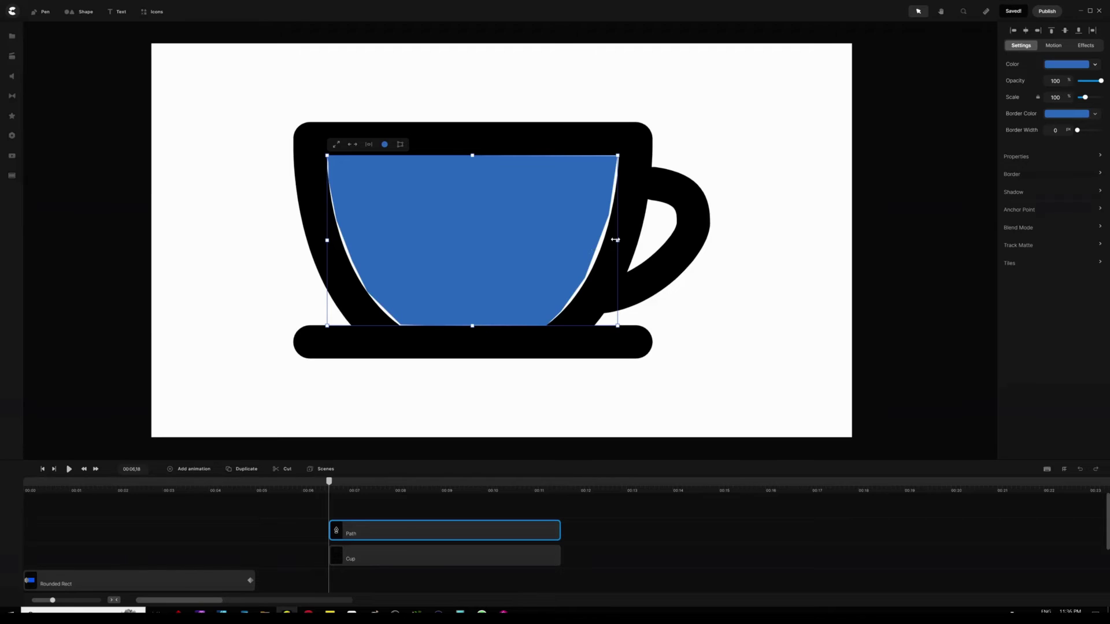
Step: Stretch the traced shape slightly outward on all four sides to overlap the cup outline, and move the Cup layer above it
left_click_drag(615, 239, 626, 240)
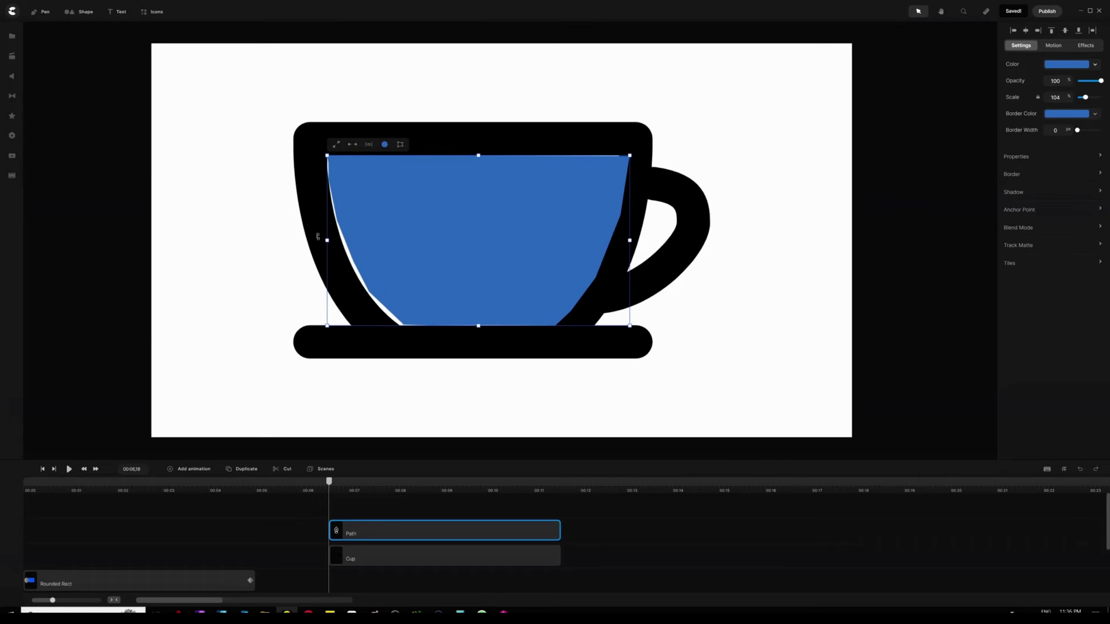
left_click_drag(326, 240, 318, 239)
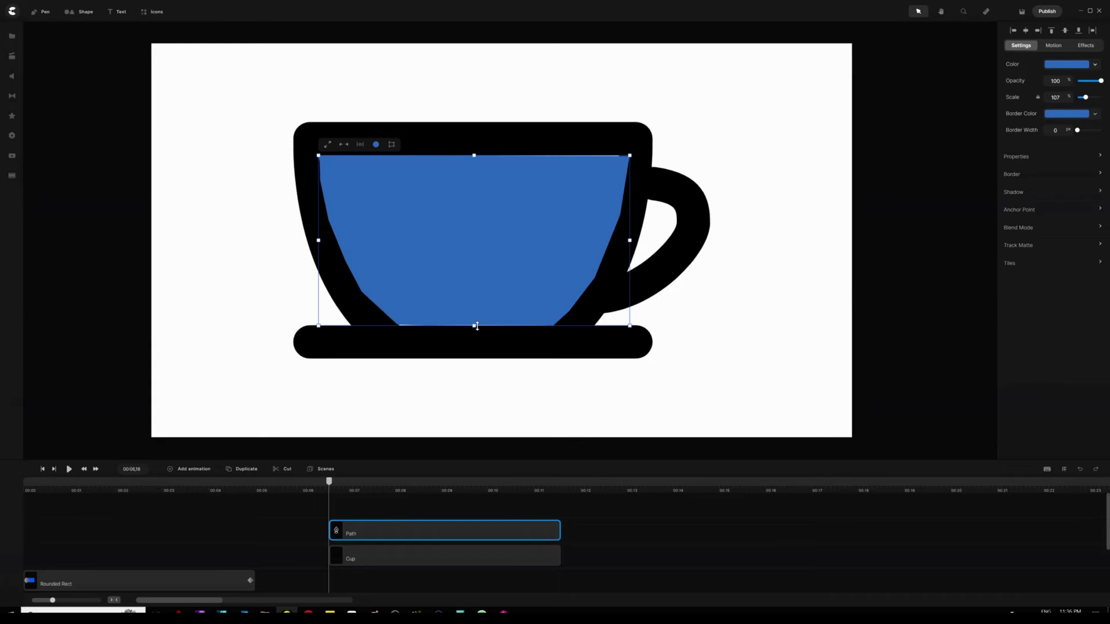
left_click_drag(474, 327, 471, 338)
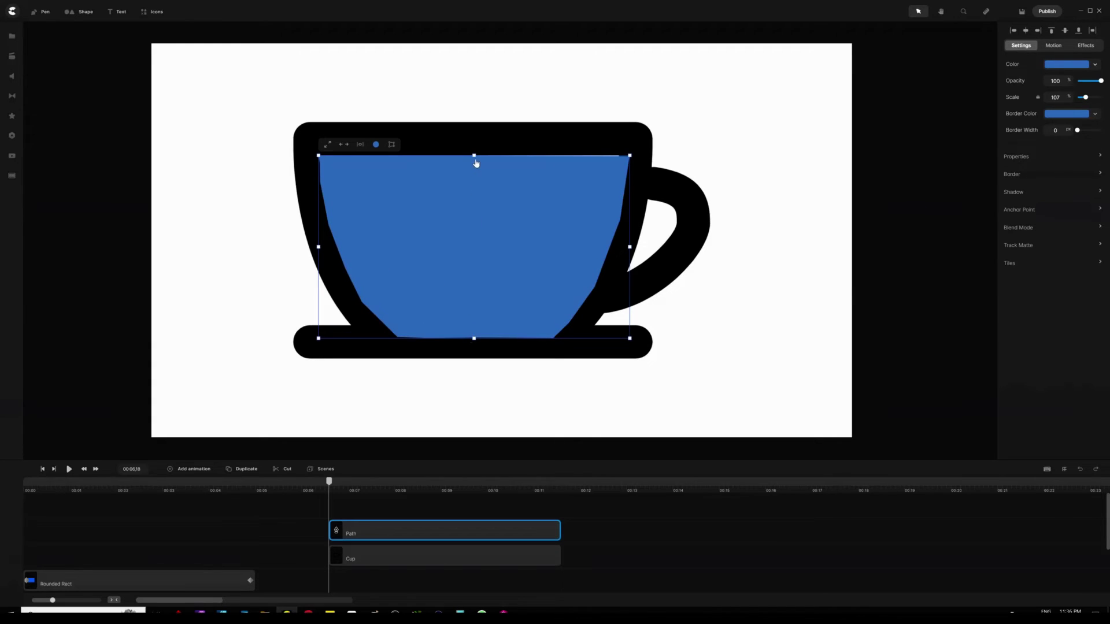
left_click_drag(476, 154, 475, 144)
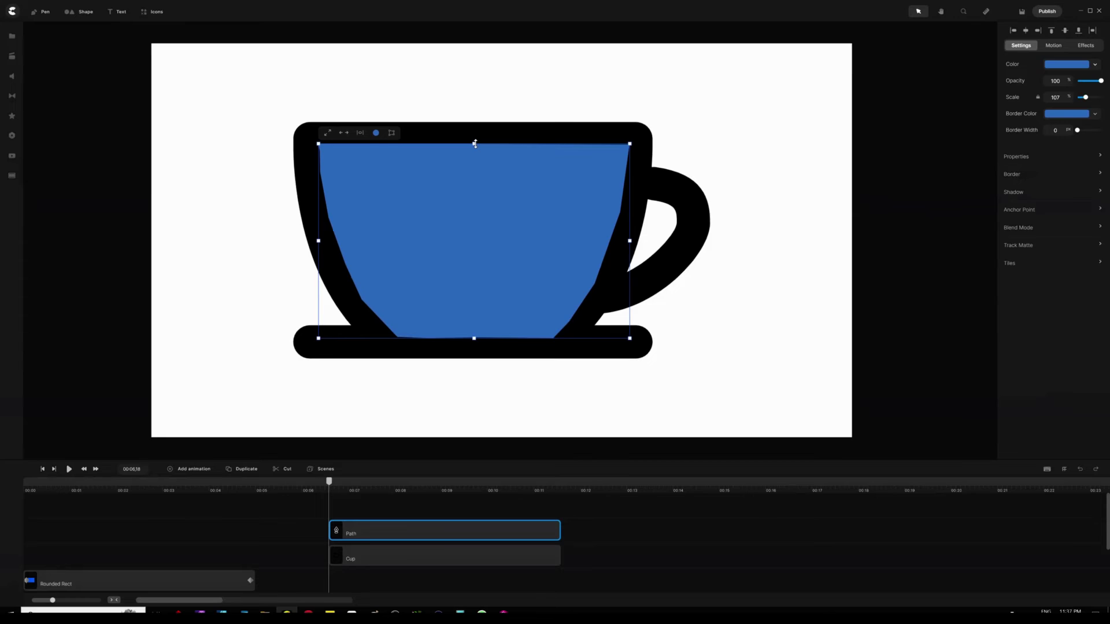
left_click(409, 558)
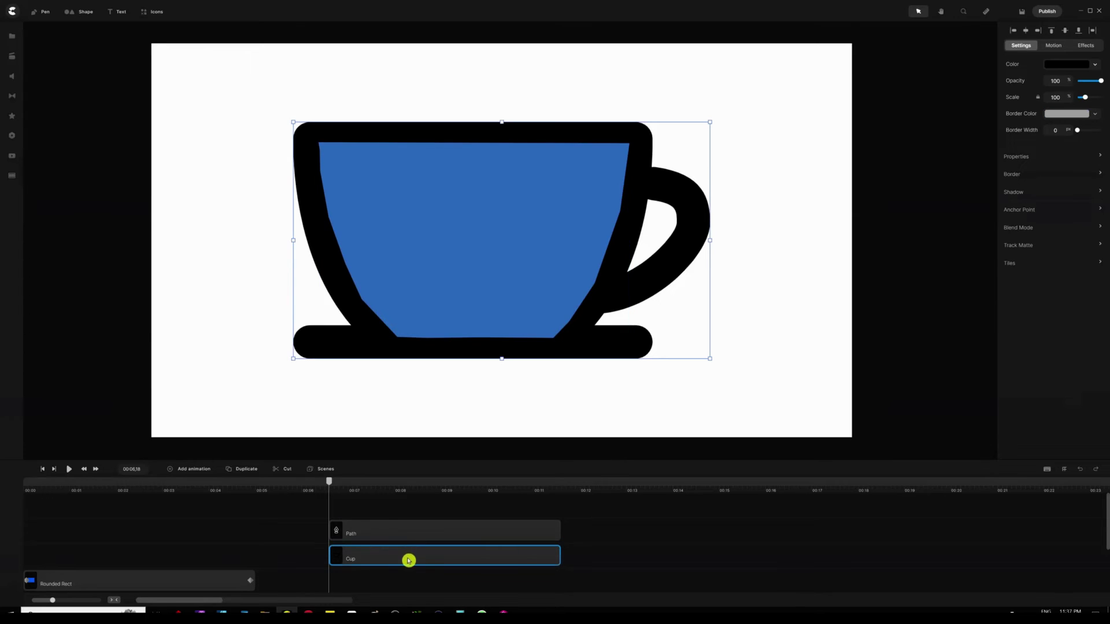
left_click_drag(409, 561, 410, 512)
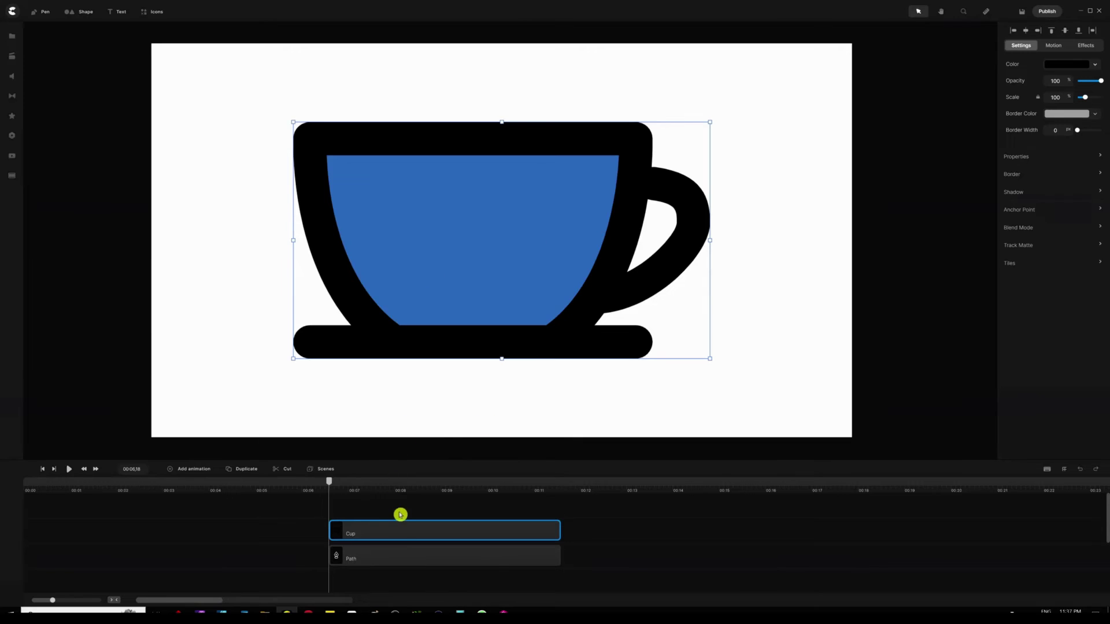
Step: Rename the traced path's timeline layer as Liquid
left_click(411, 559)
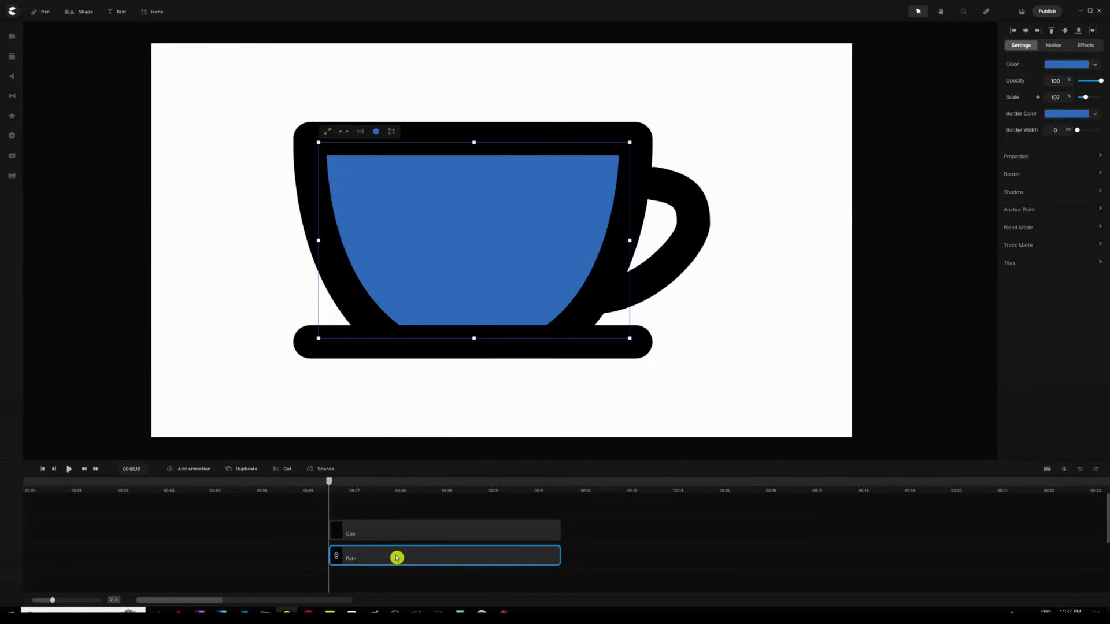
right_click(407, 559)
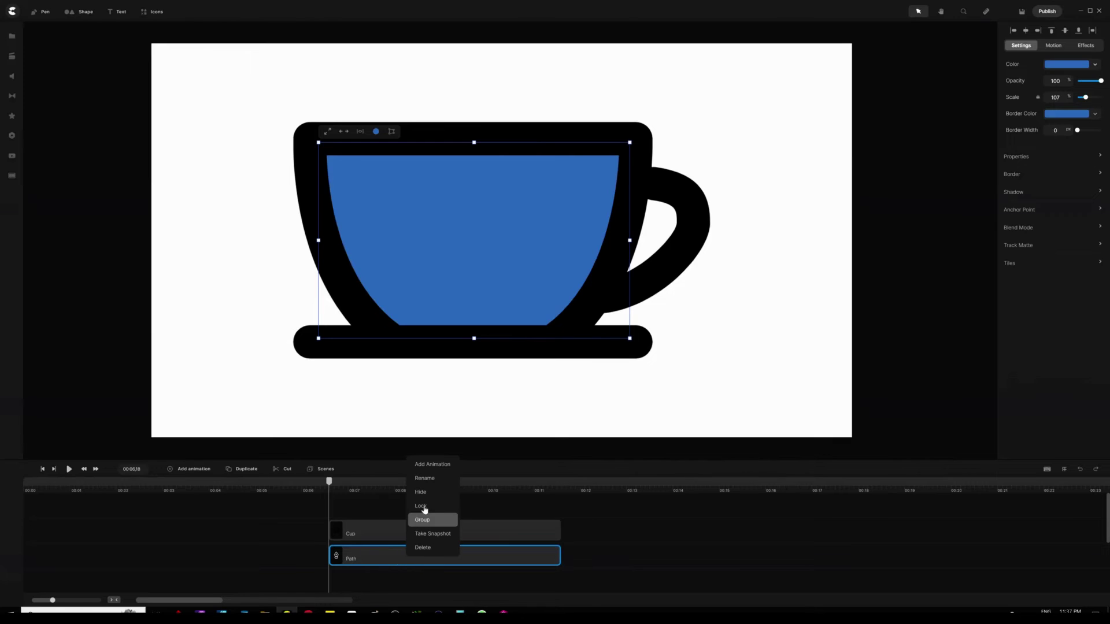
left_click(439, 479)
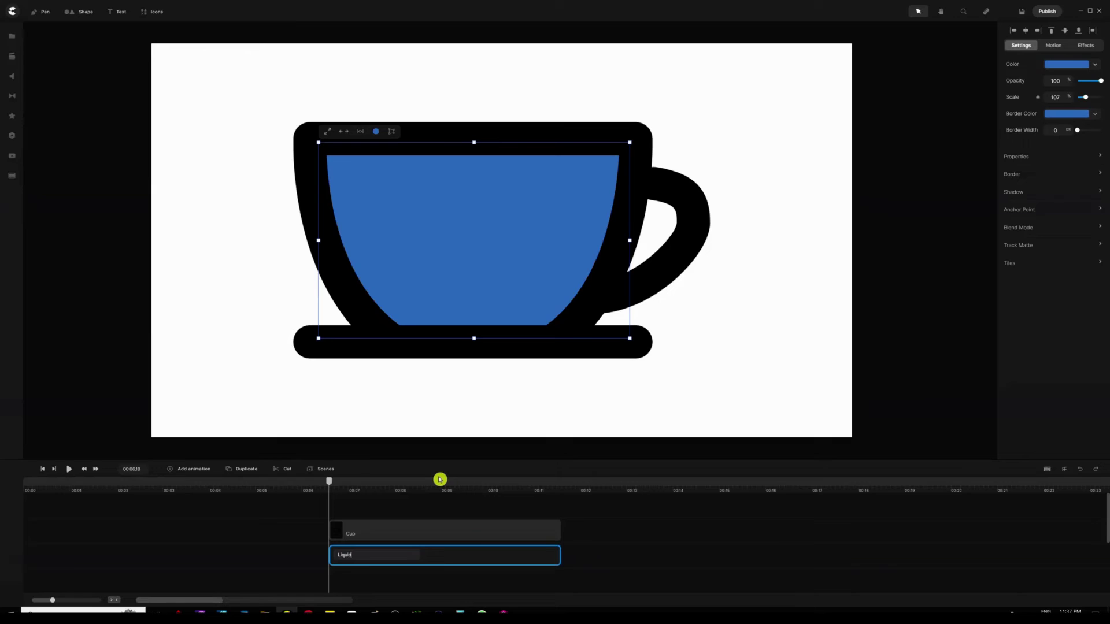
type("Liquid")
key("Return")
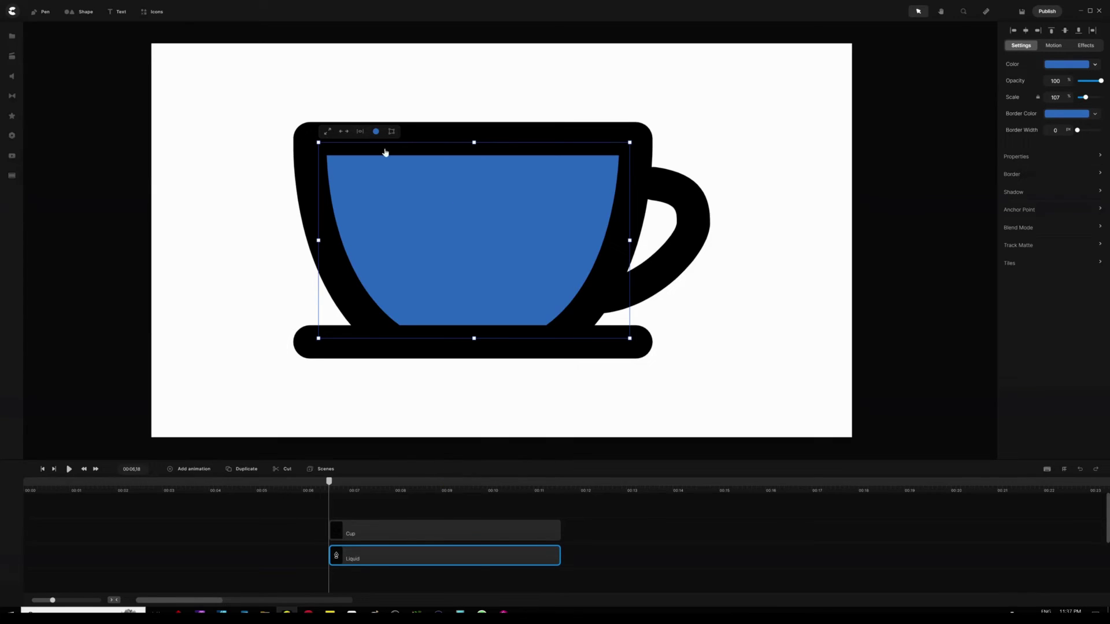
Step: Set the Liquid shape's fill color to yellow (f4c32e) and deselect it
left_click(377, 132)
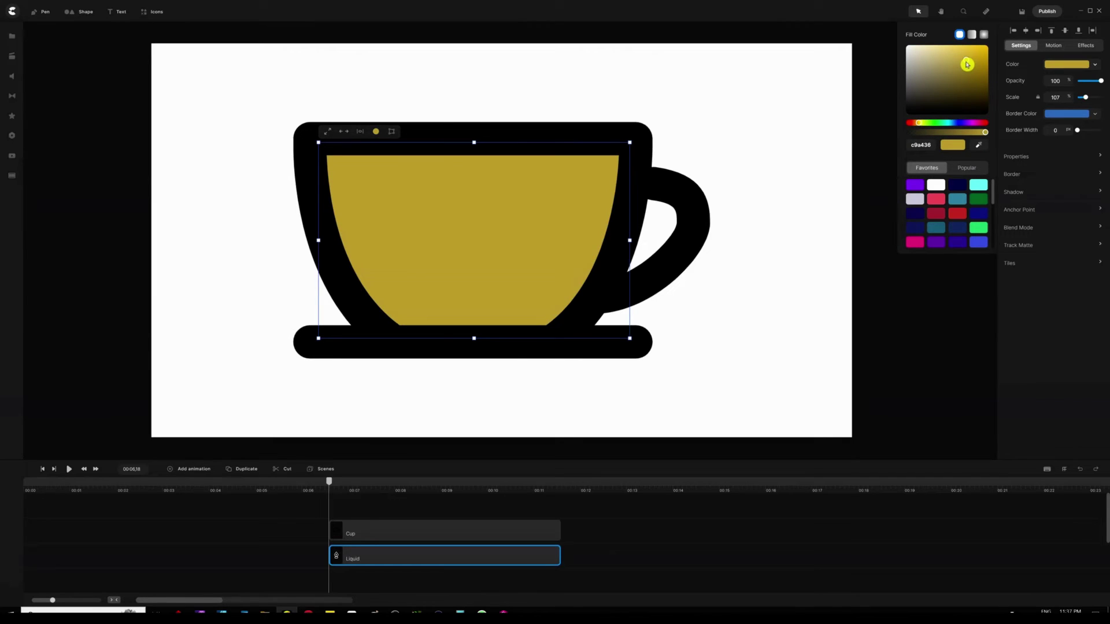
left_click_drag(967, 60, 975, 52)
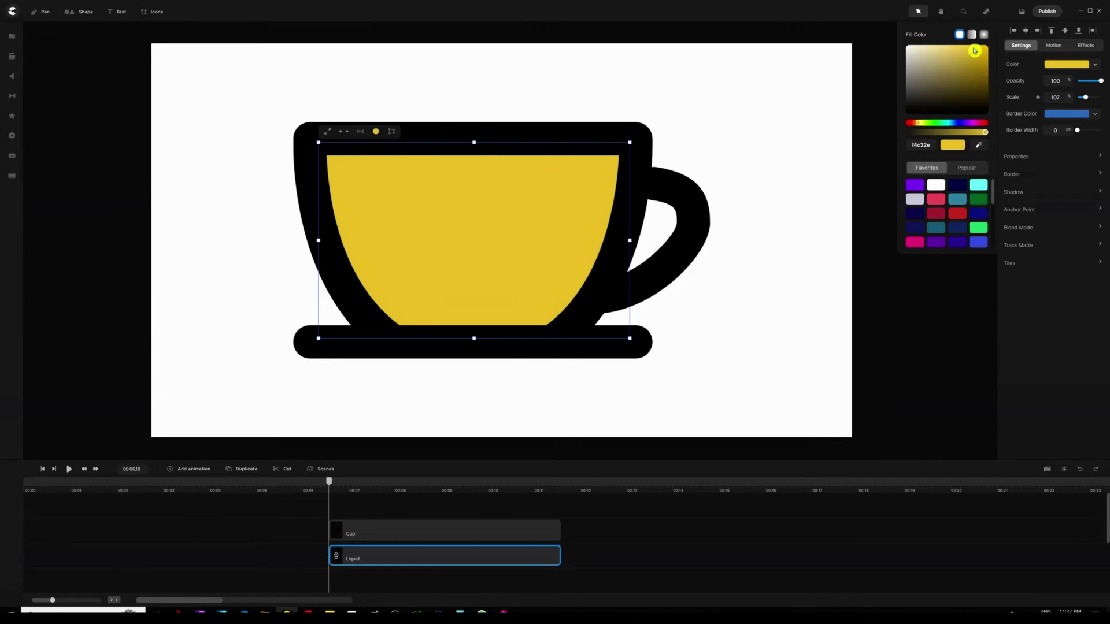
left_click(472, 502)
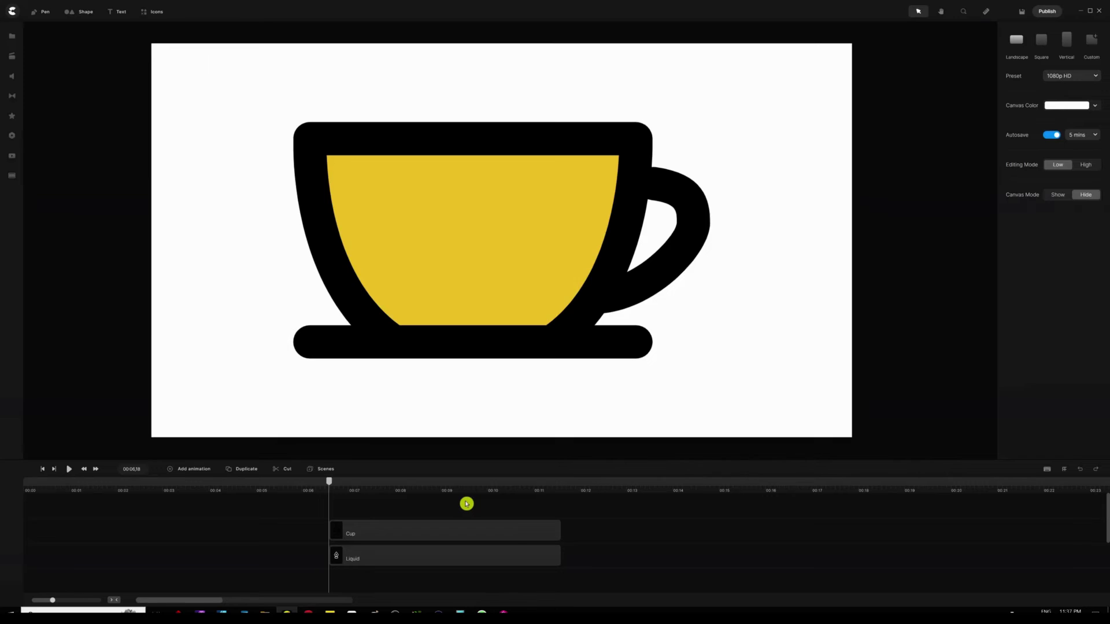
Step: Add a rectangle over the cup and widen it on both sides to about 67% scale so it extends past the cup
key("r")
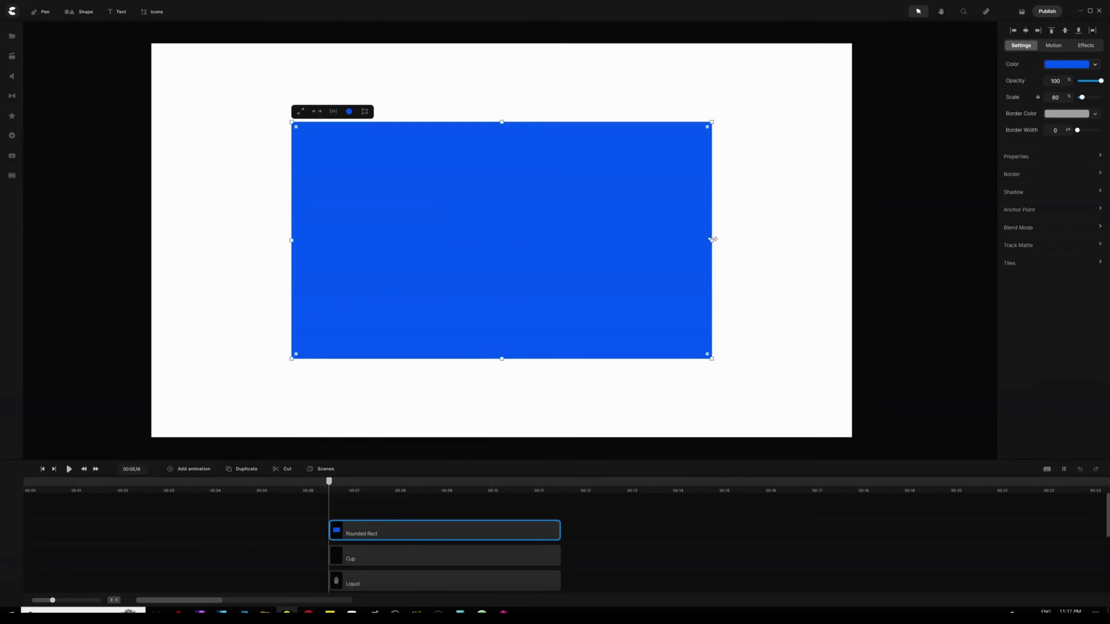
left_click_drag(712, 239, 733, 240)
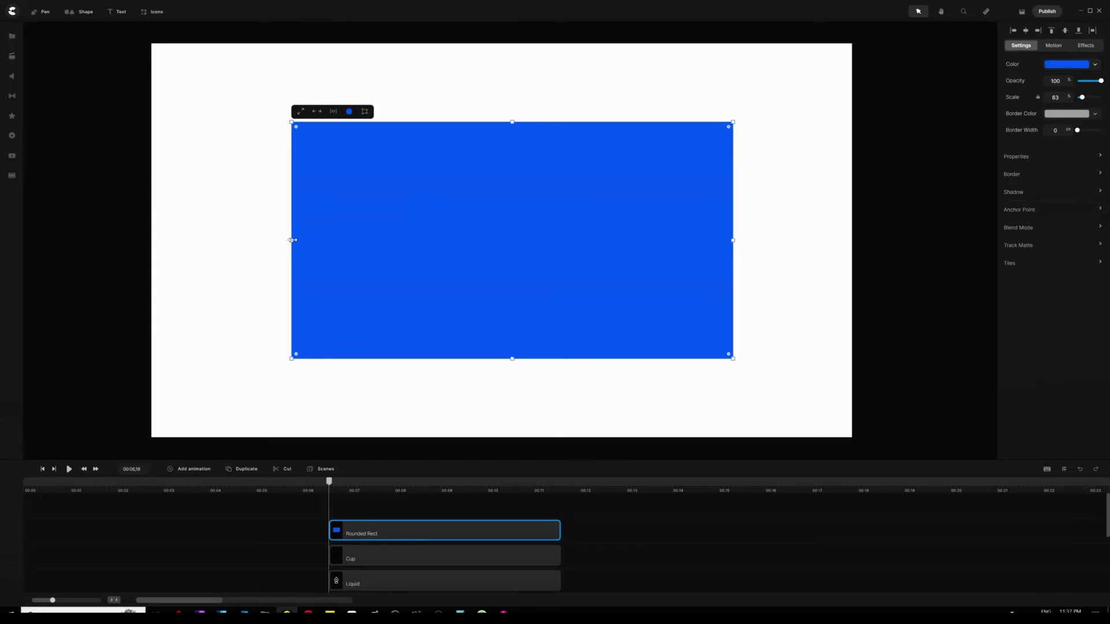
left_click_drag(292, 240, 265, 240)
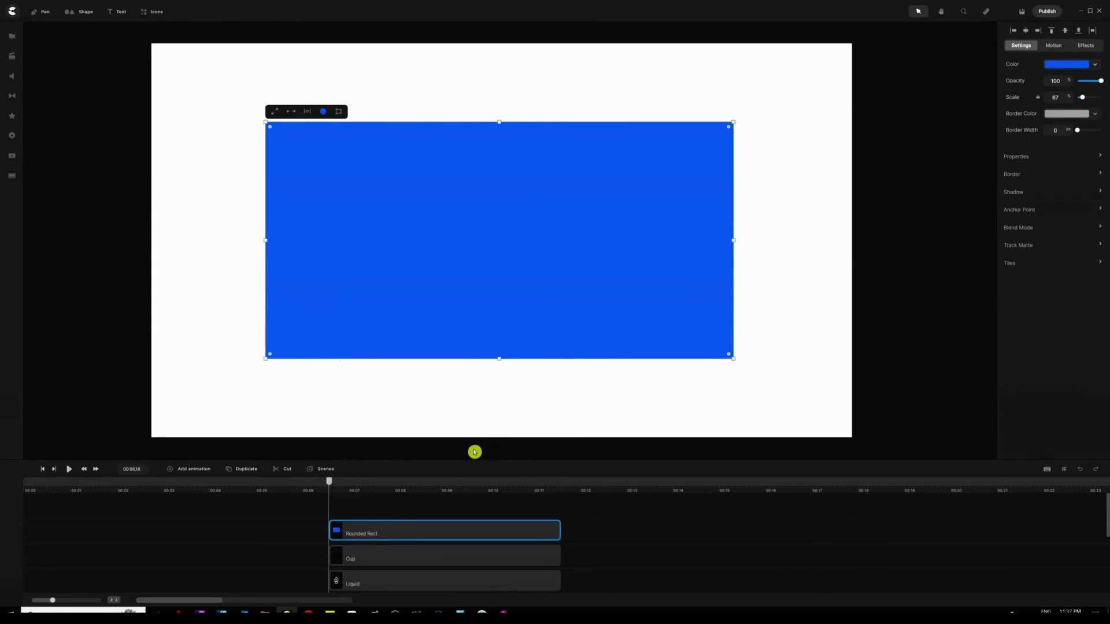
Step: Rename the new rectangle's timeline layer as Color
right_click(418, 533)
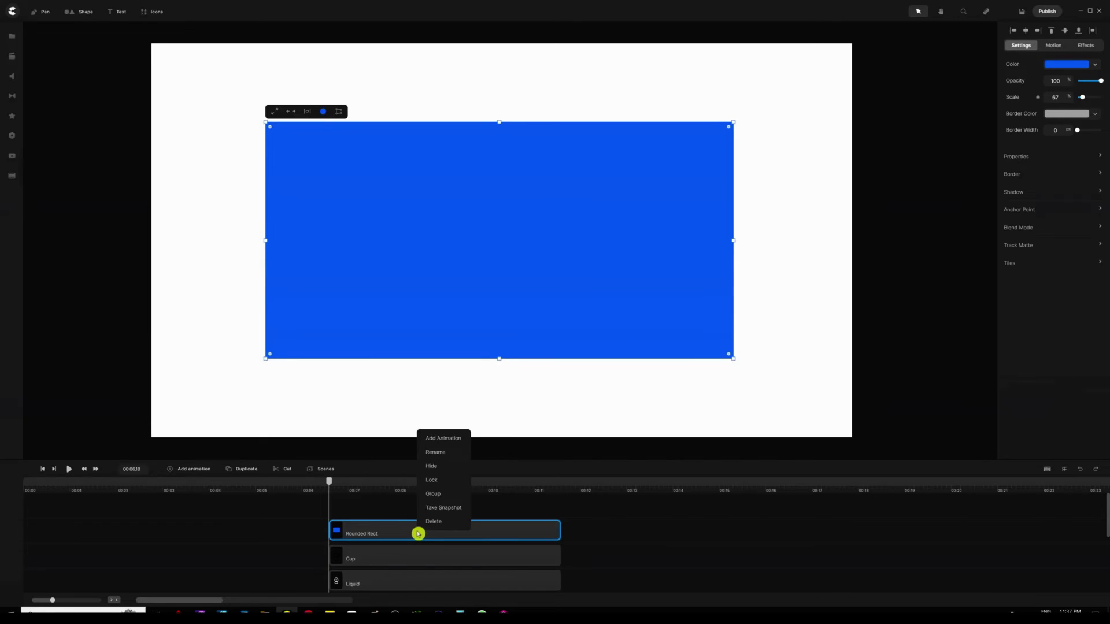
left_click(444, 455)
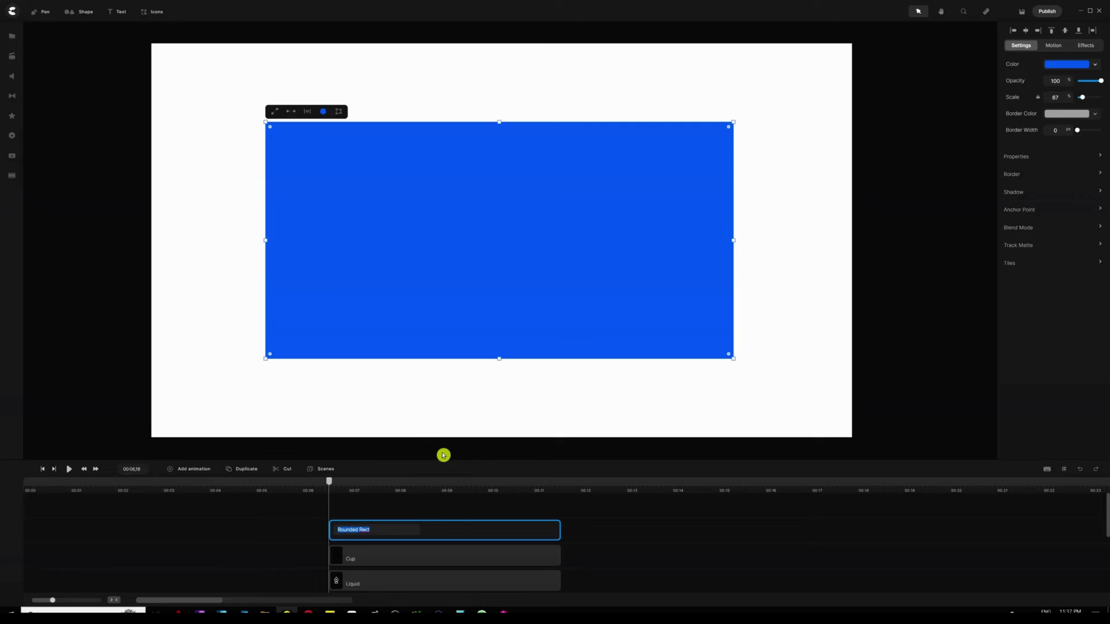
type("c")
key("Return")
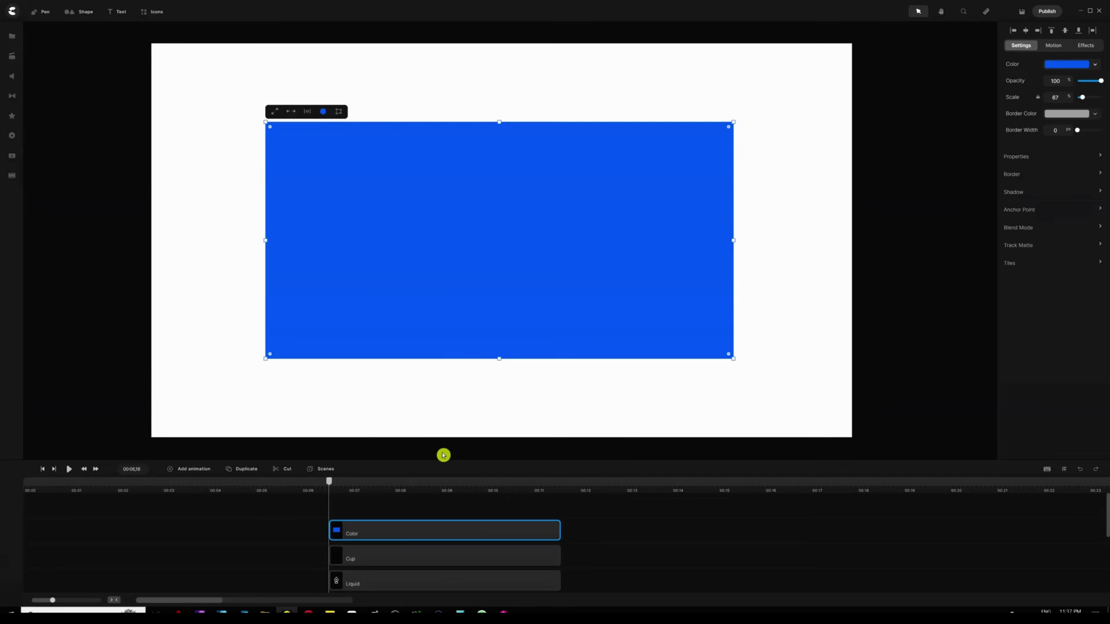
Step: Set the Liquid layer's track matte mask to Color with the Alpha type, and deselect the layer
left_click(435, 583)
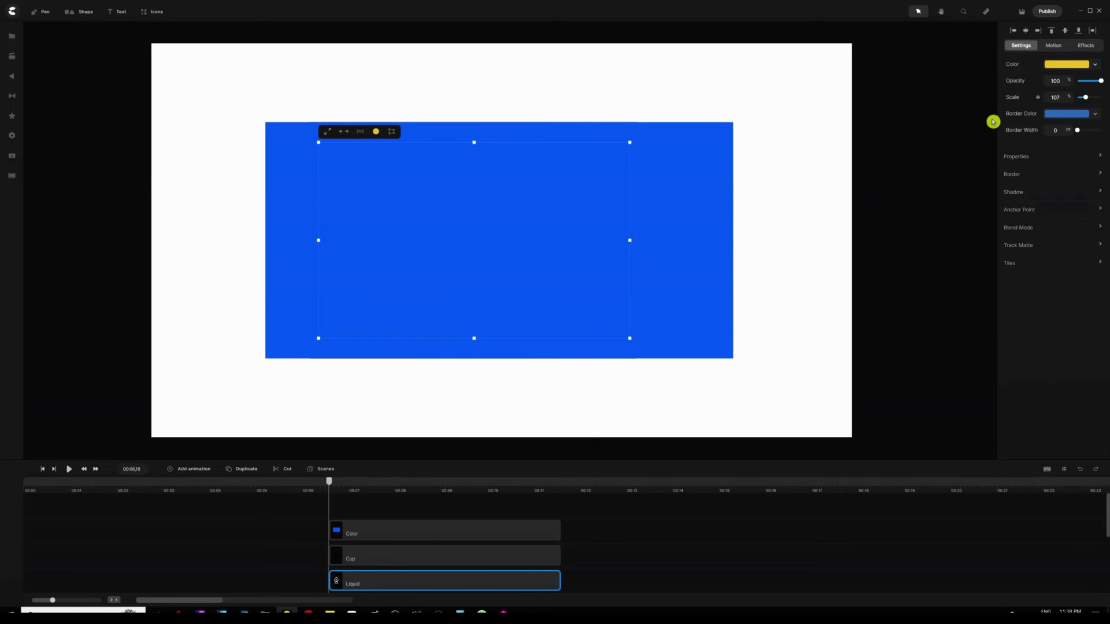
left_click(1013, 247)
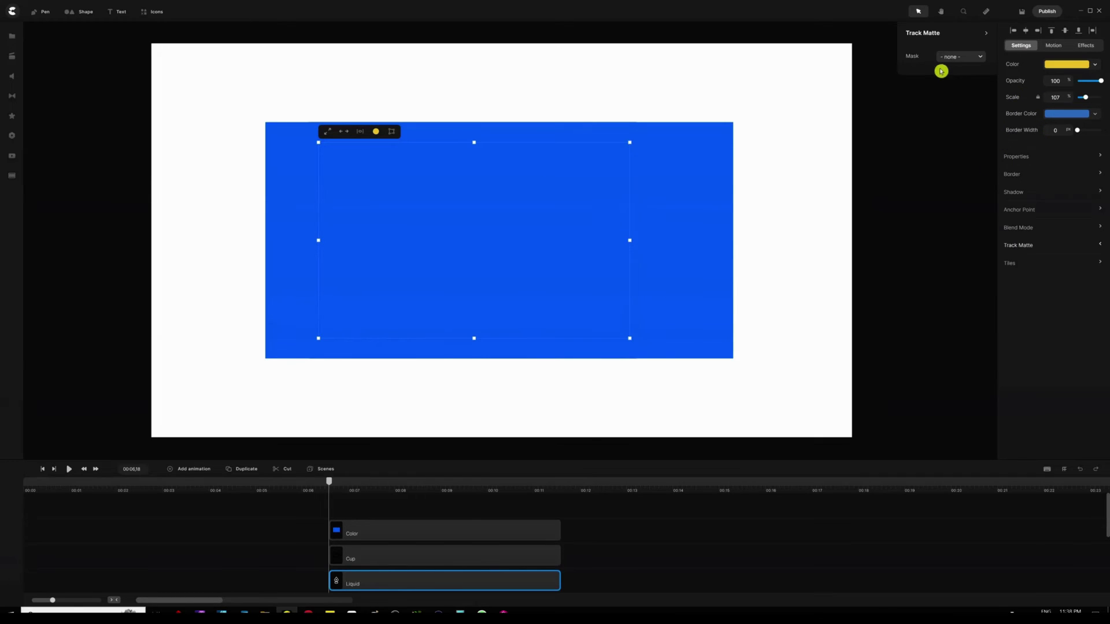
left_click(957, 58)
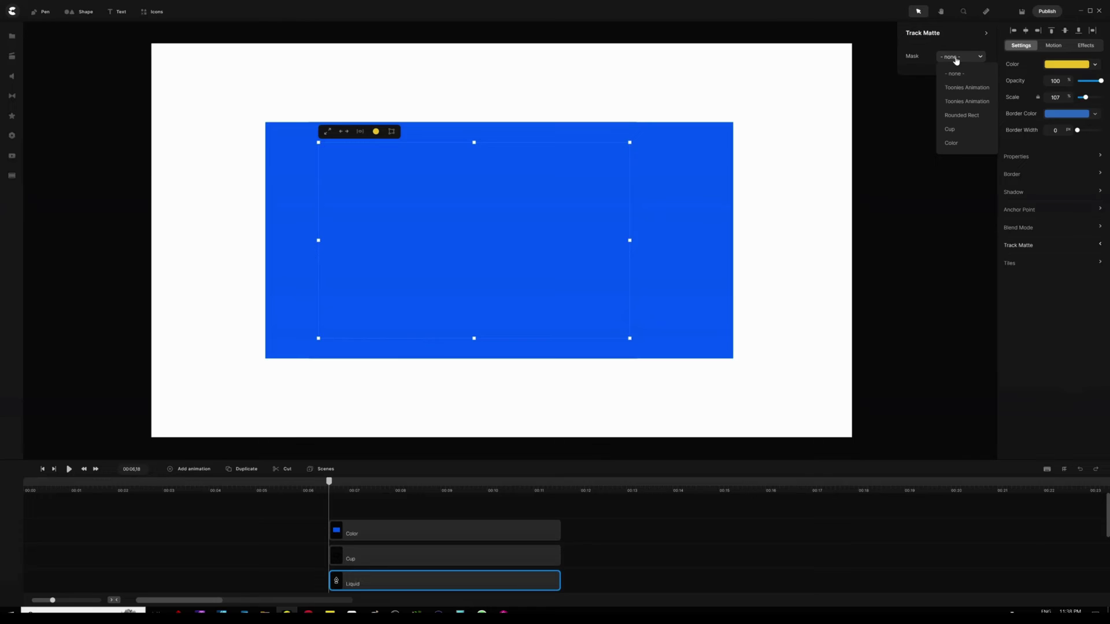
left_click(961, 143)
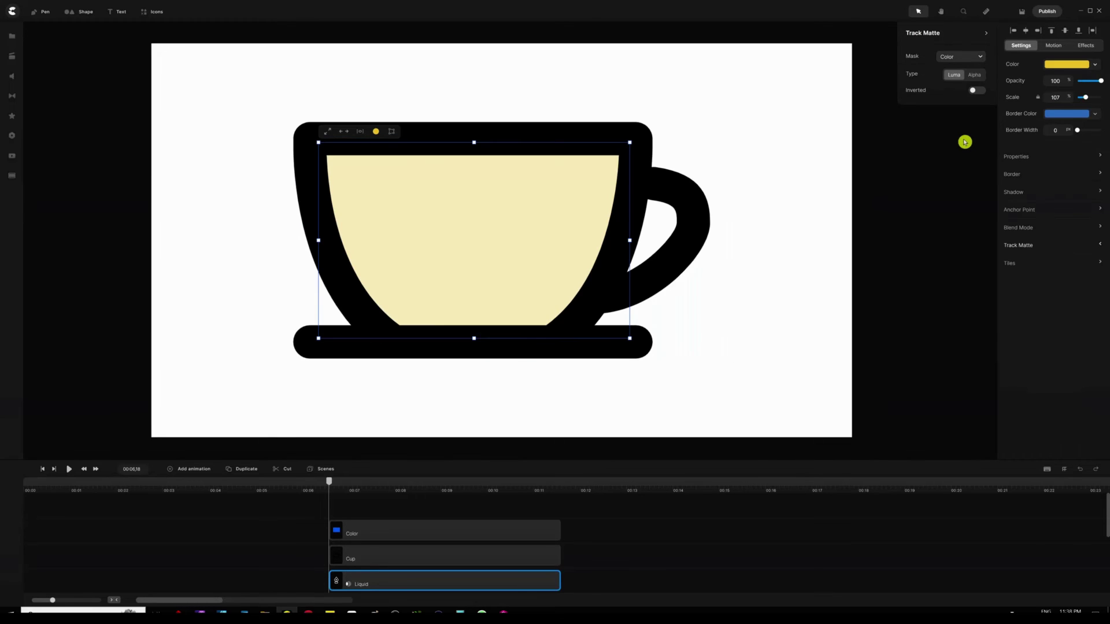
left_click(973, 75)
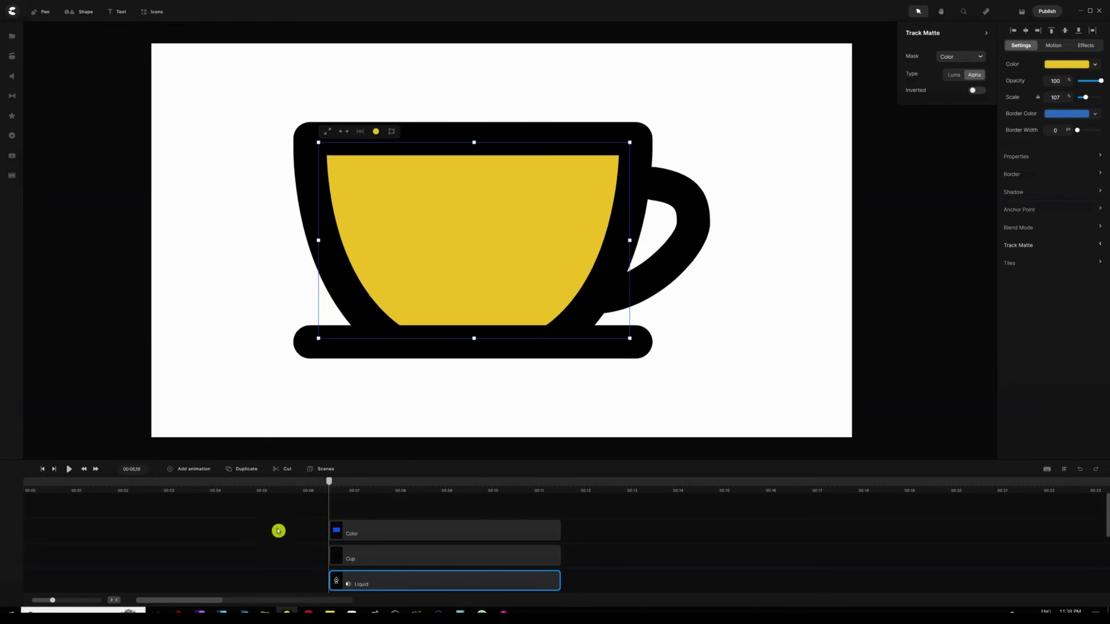
left_click(292, 513)
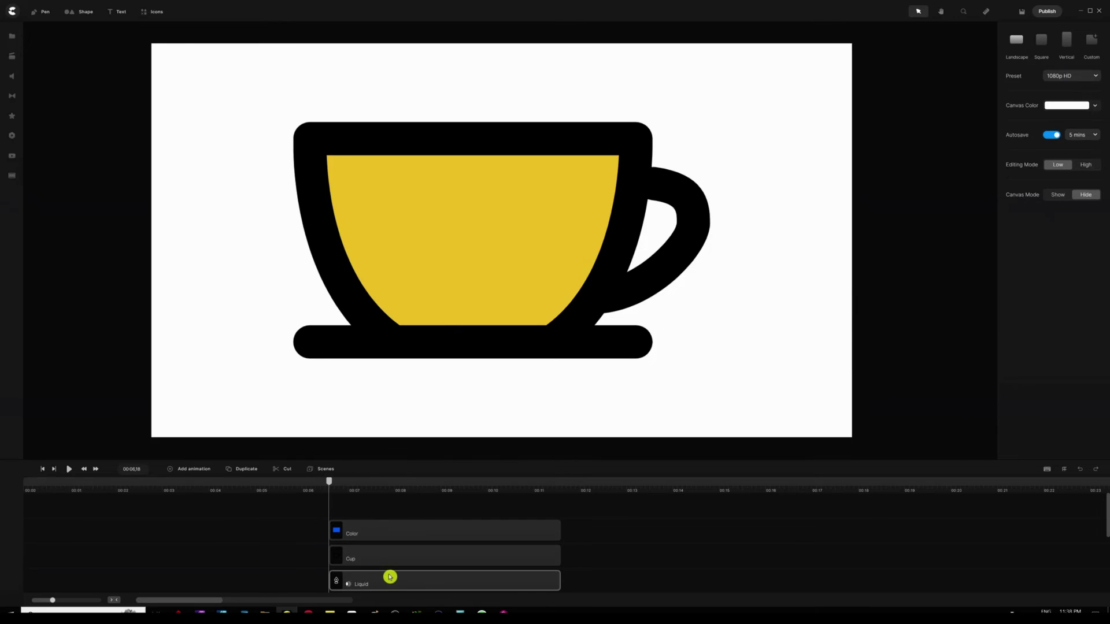
Step: Apply the Wave effect to the Color rectangle layer
left_click(397, 533)
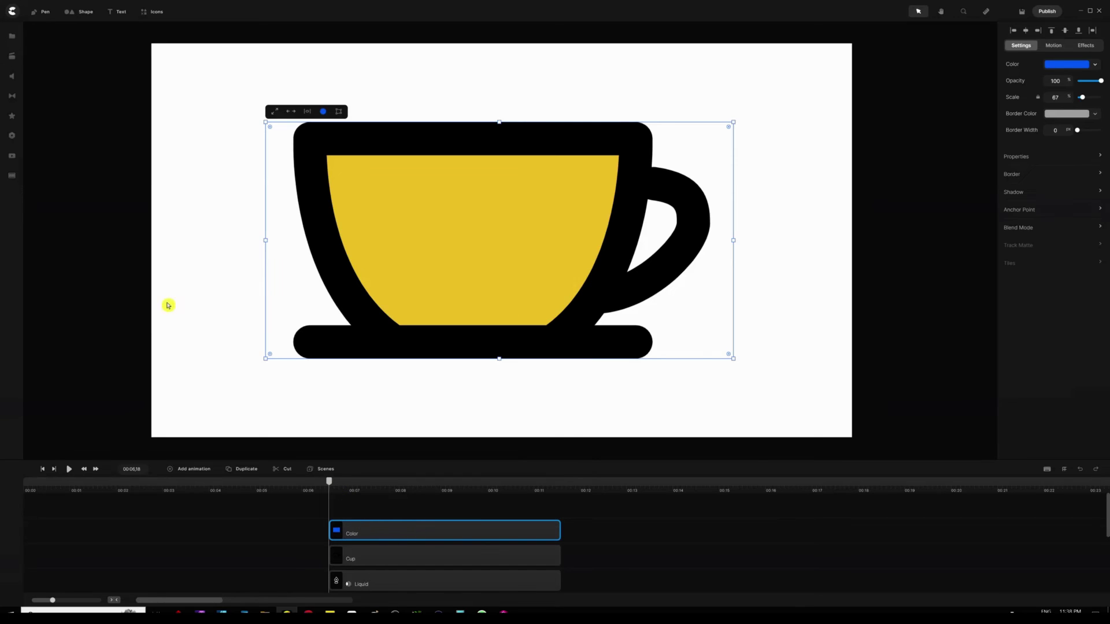
left_click(12, 118)
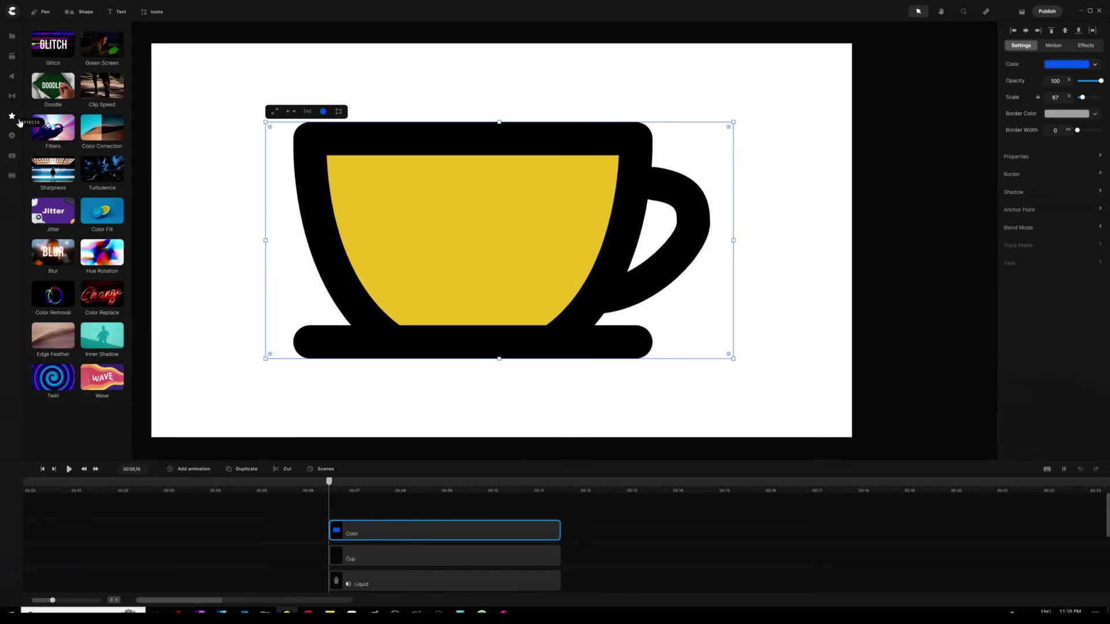
left_click_drag(102, 377, 411, 536)
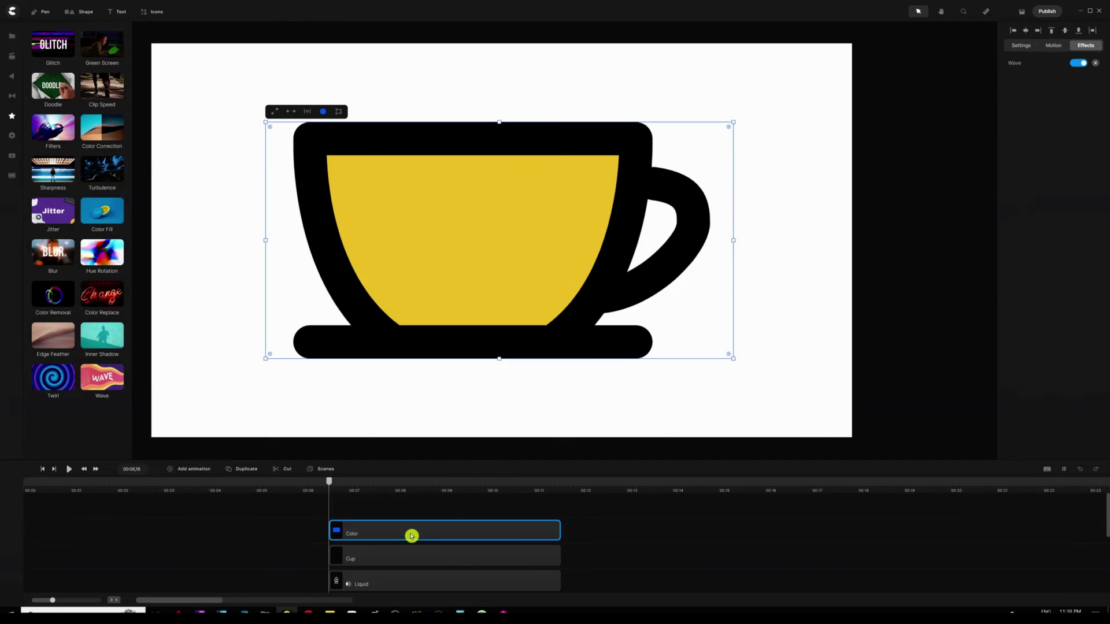
Step: Lower the Color rectangle so its upper edge sits just below the inside of the cup's rim, and set its Wave direction to 89°
left_click(10, 116)
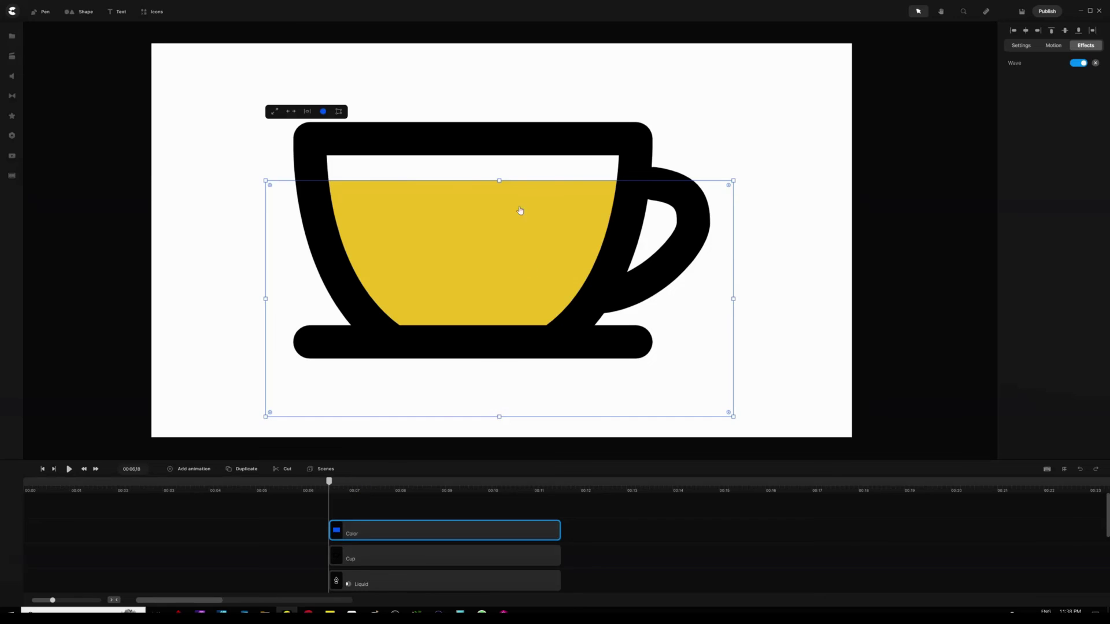
left_click(1019, 65)
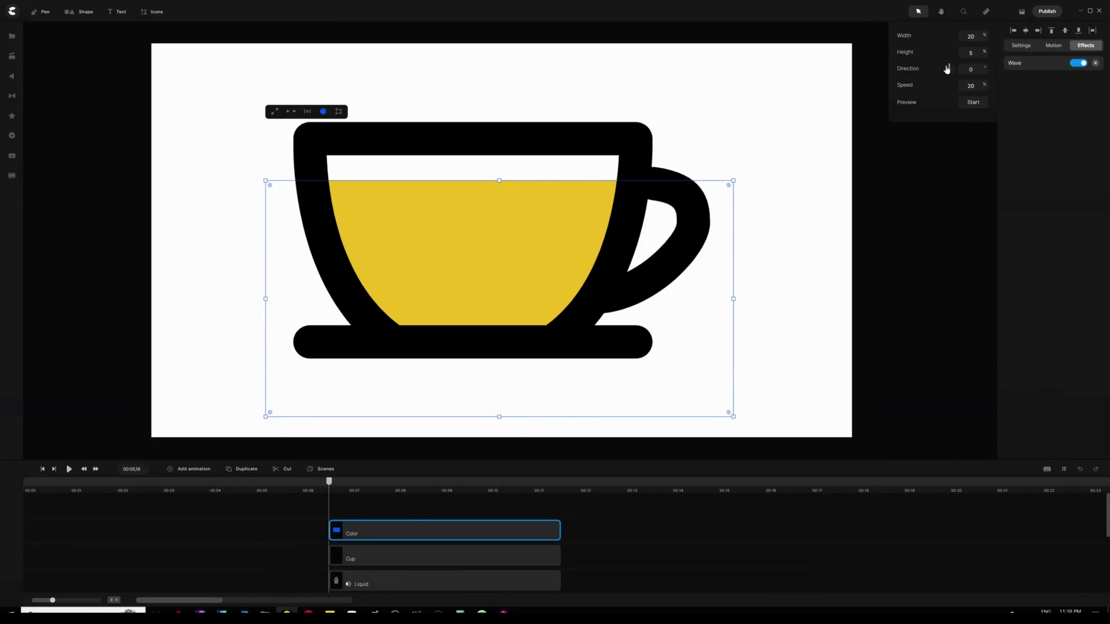
left_click_drag(948, 68, 949, 67)
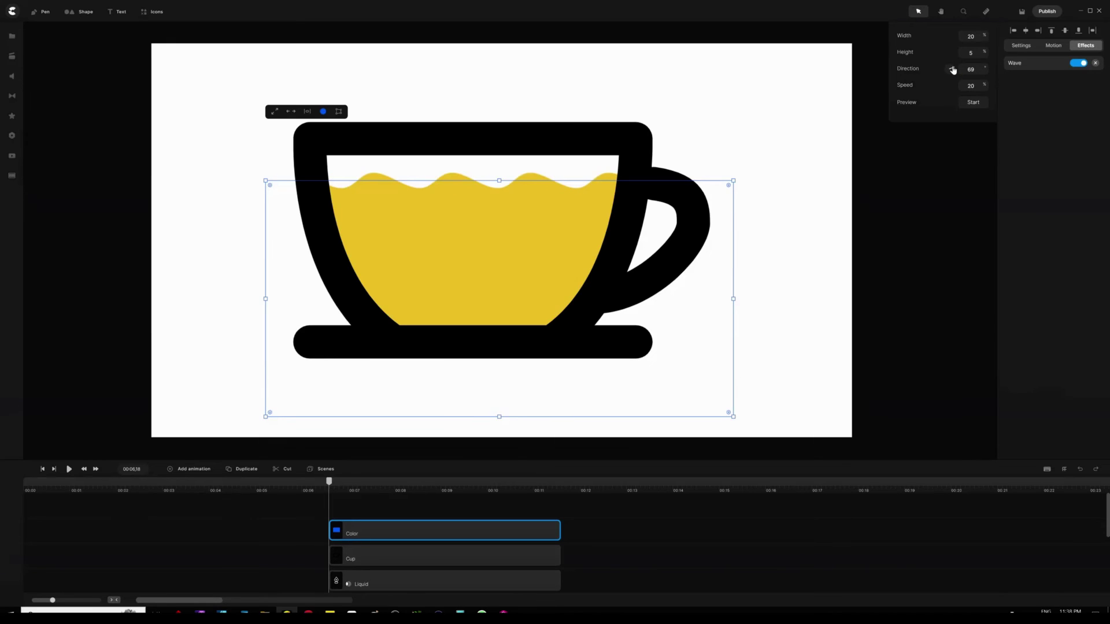
Step: Set the Wave effect's height to 2% and preview the wave motion, then deselect the Color layer
left_click(981, 45)
left_click_drag(985, 53, 984, 53)
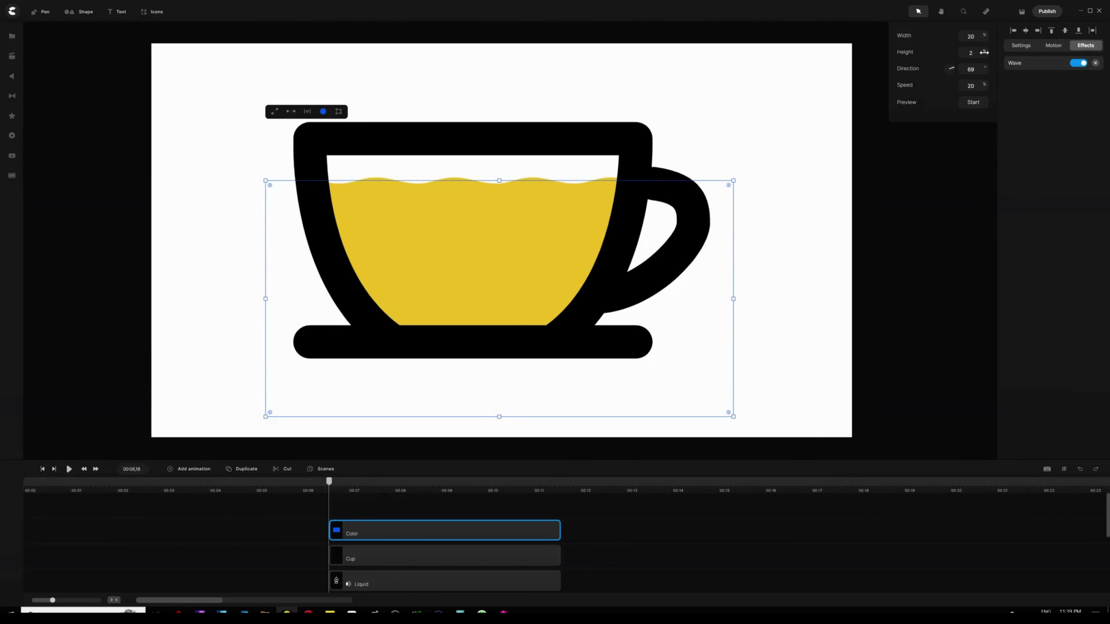
left_click_drag(989, 52, 994, 70)
left_click(973, 102)
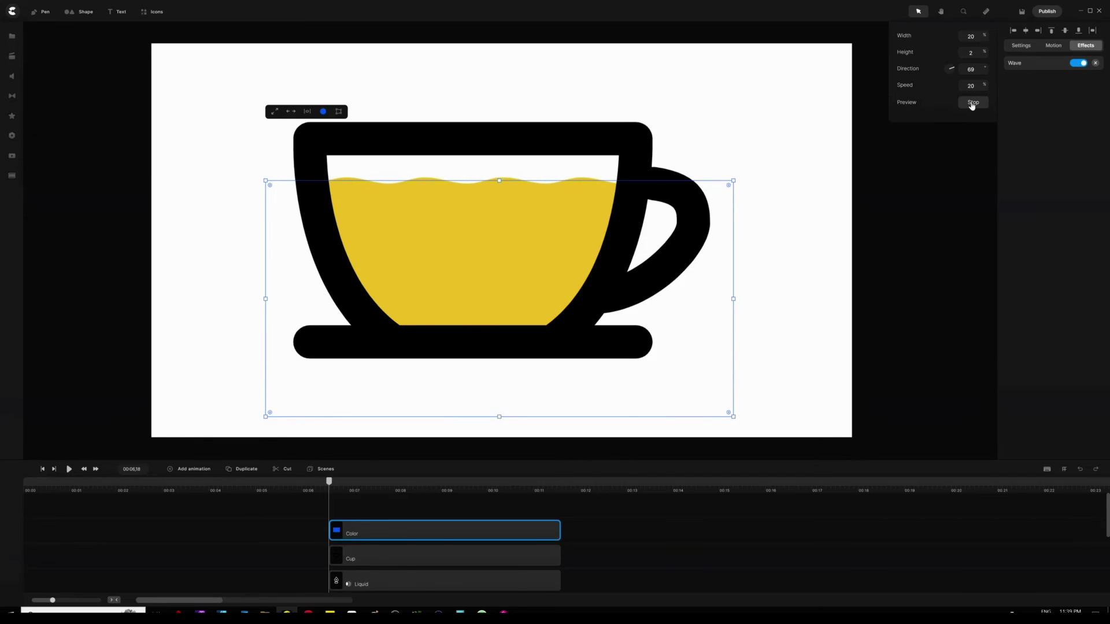
left_click(973, 102)
left_click(400, 515)
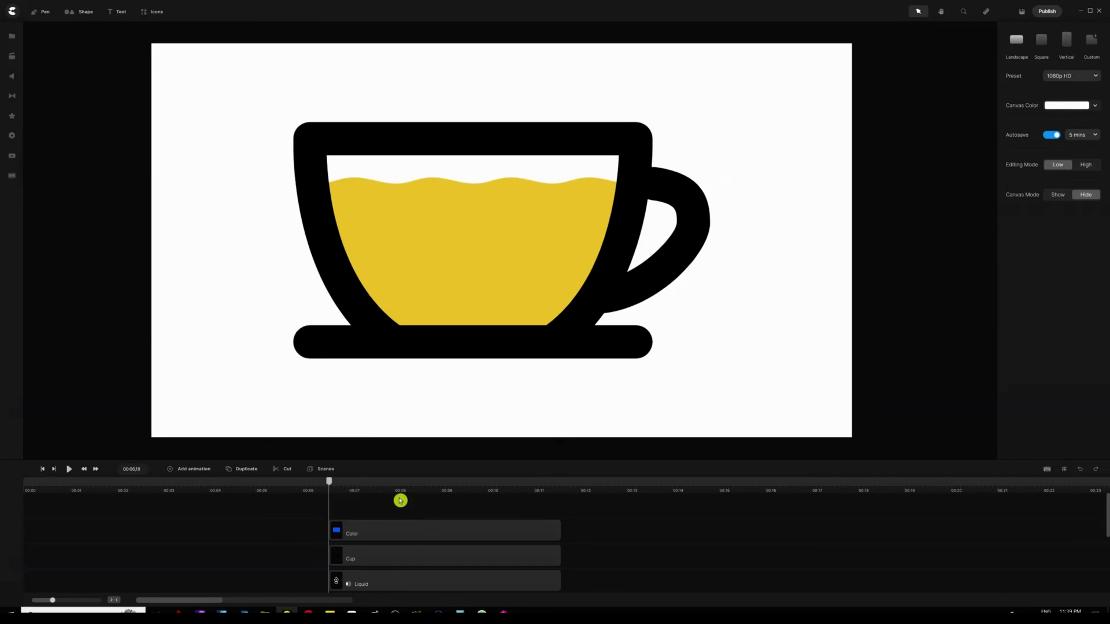
Step: Add an animation with Linear easing near the start of the Color layer, and lower the rectangle beneath the liquid at its opening keyframe
left_click(384, 531)
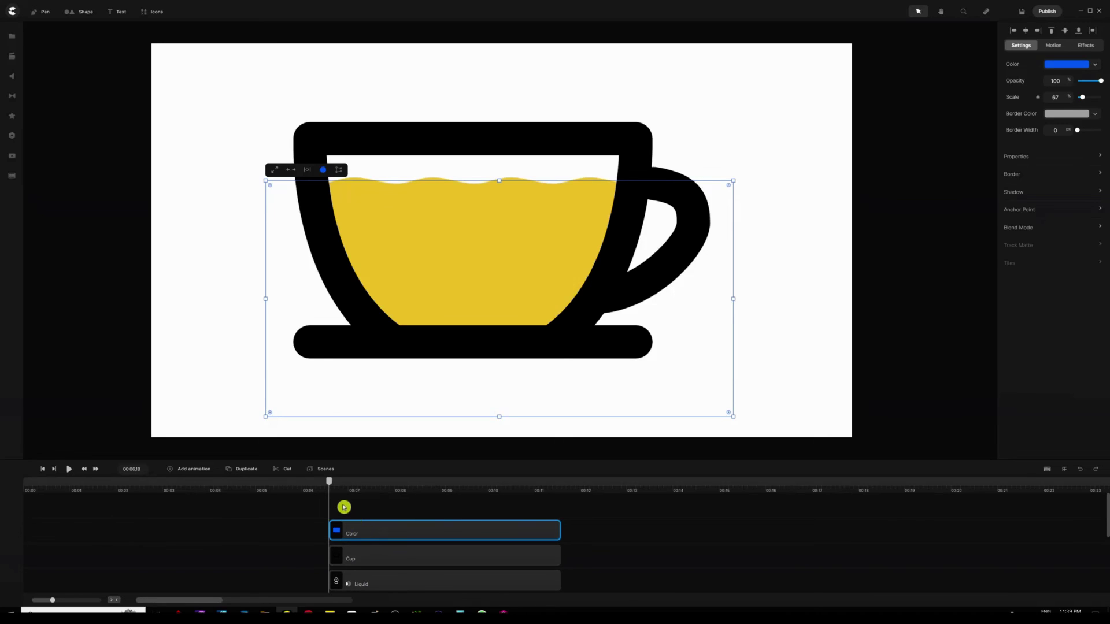
left_click_drag(329, 484, 333, 486)
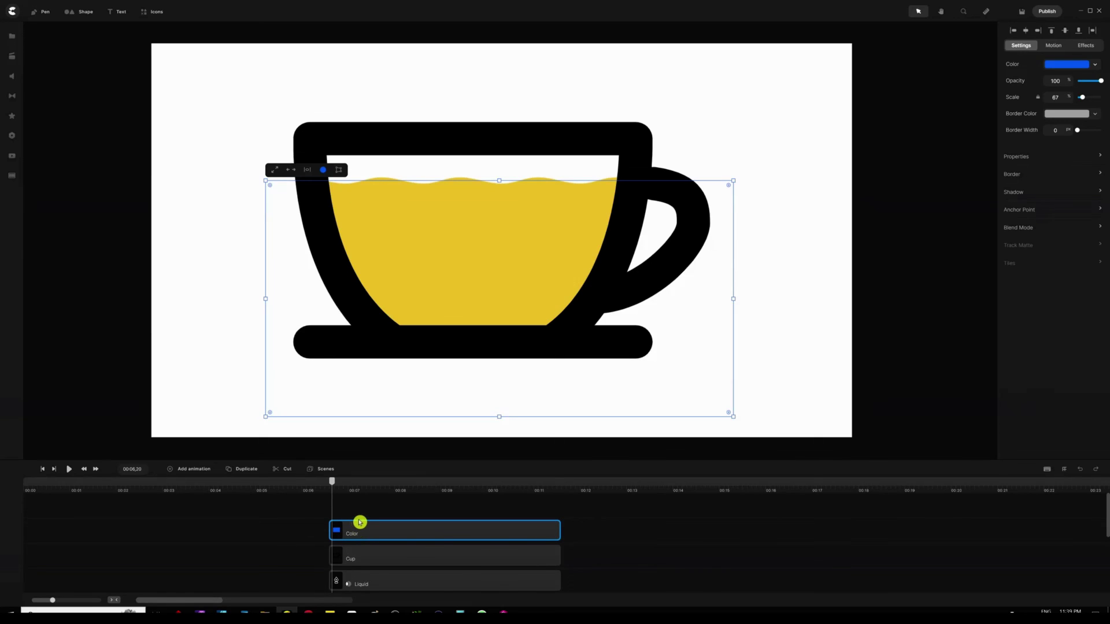
left_click(359, 522)
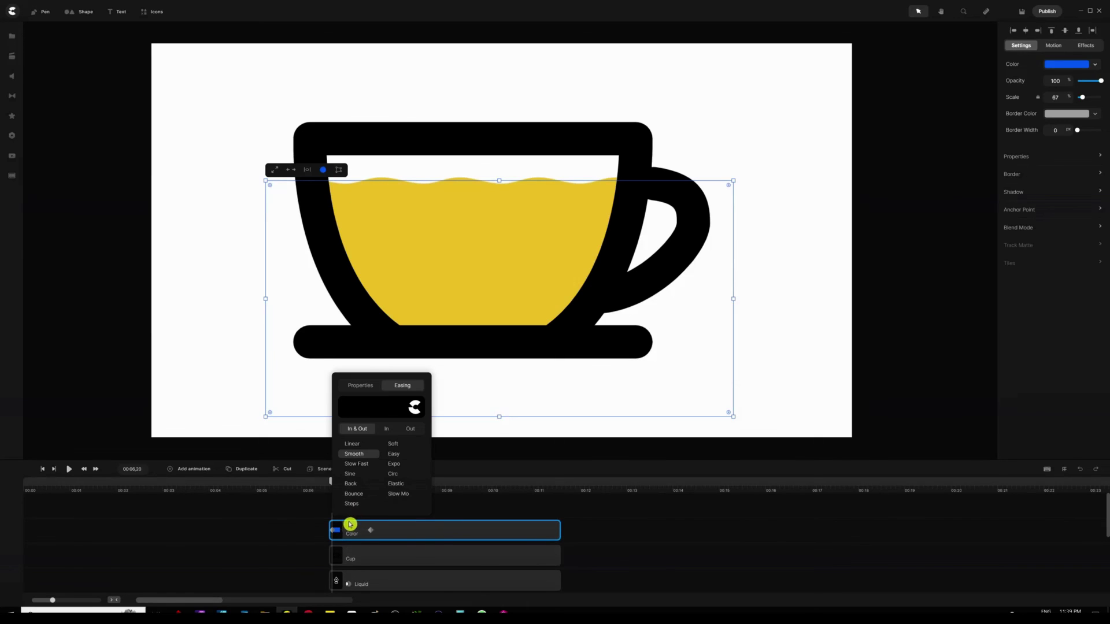
left_click(354, 444)
left_click(315, 519)
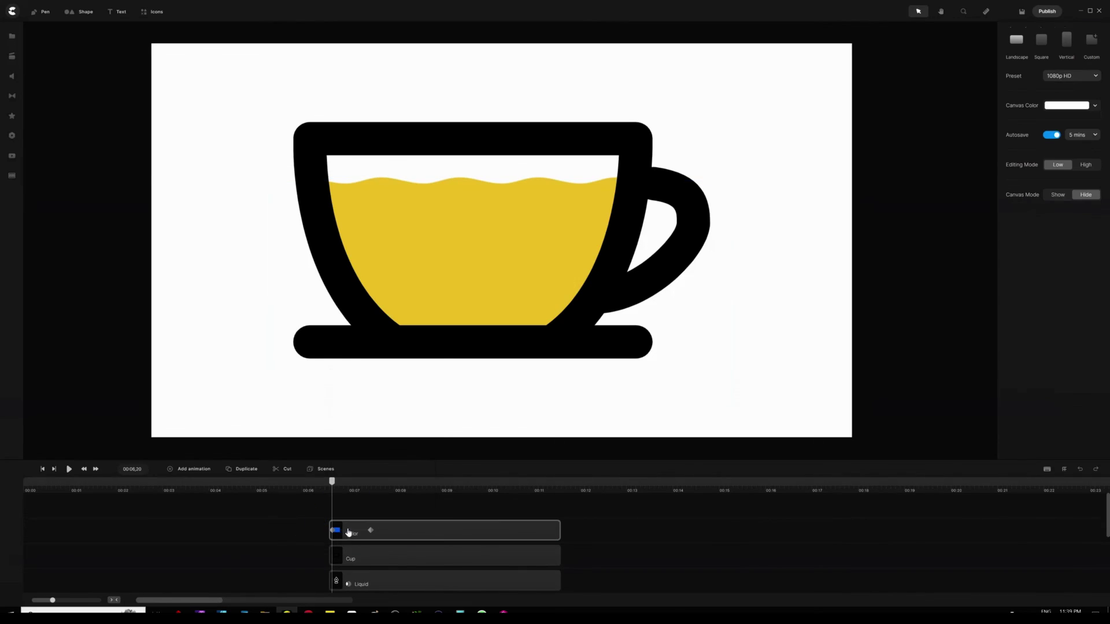
left_click(342, 533)
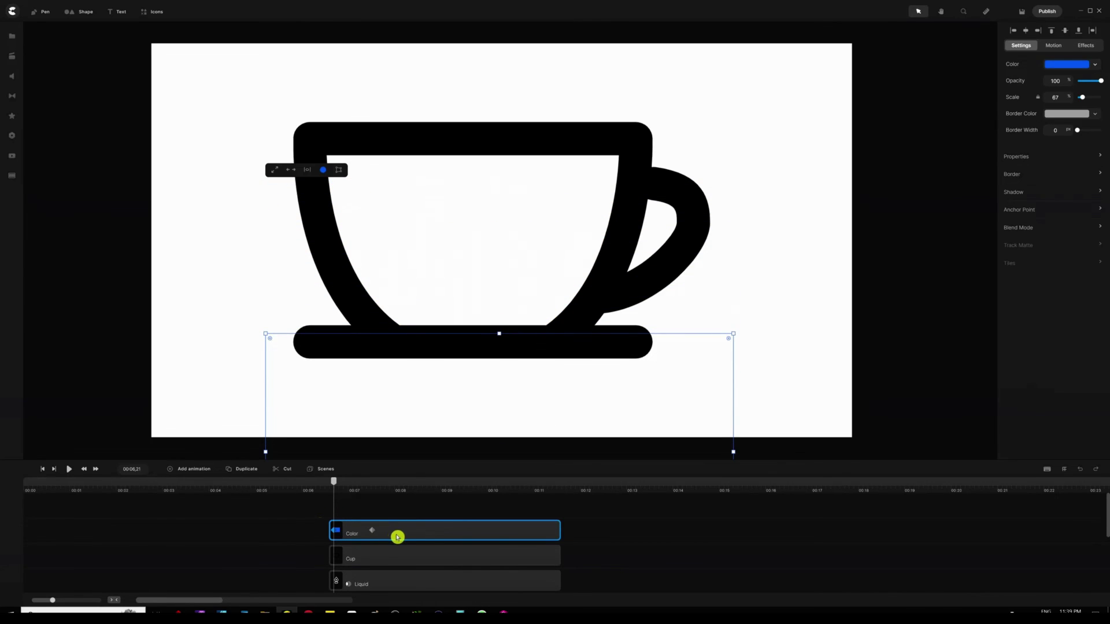
Step: Raise the Color rectangle slightly at the closing keyframe and move that keyframe to the end of the Color layer
left_click(372, 530)
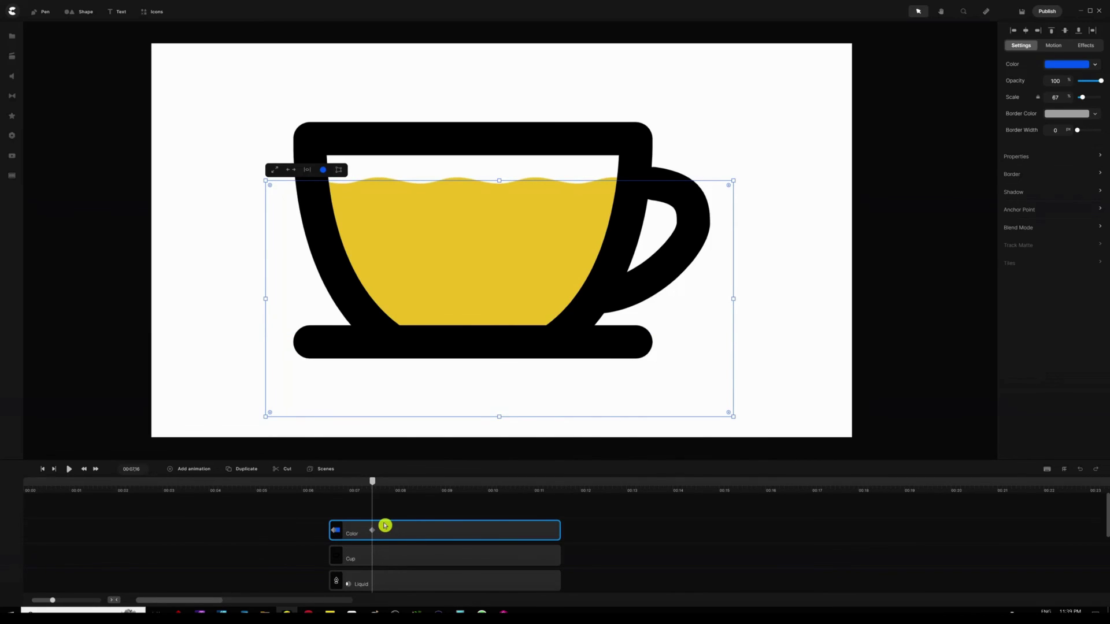
key("shift+Up")
key("shift+Up")
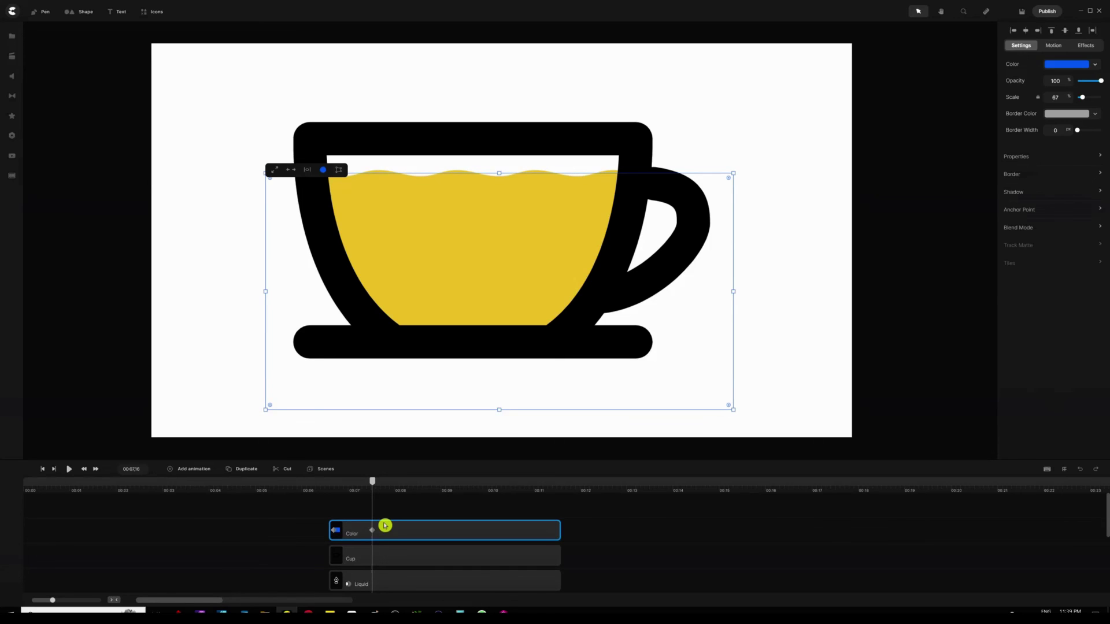
left_click(383, 531)
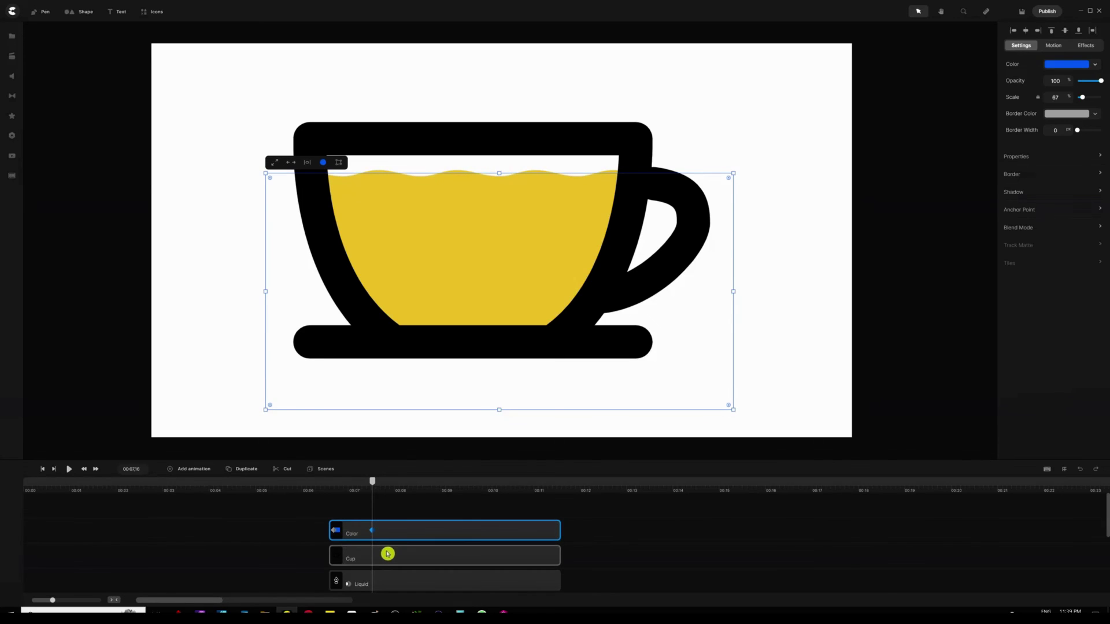
left_click_drag(374, 530, 555, 530)
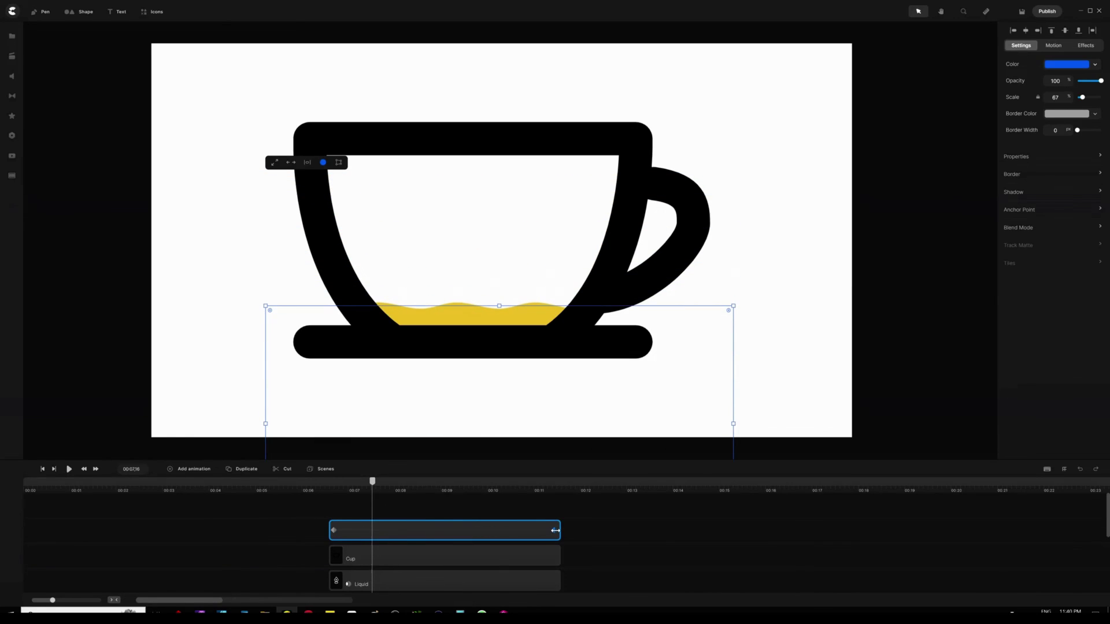
Step: Play the cup-filling animation from the start of its layers, and check the liquid level at intermediate points
left_click(331, 487)
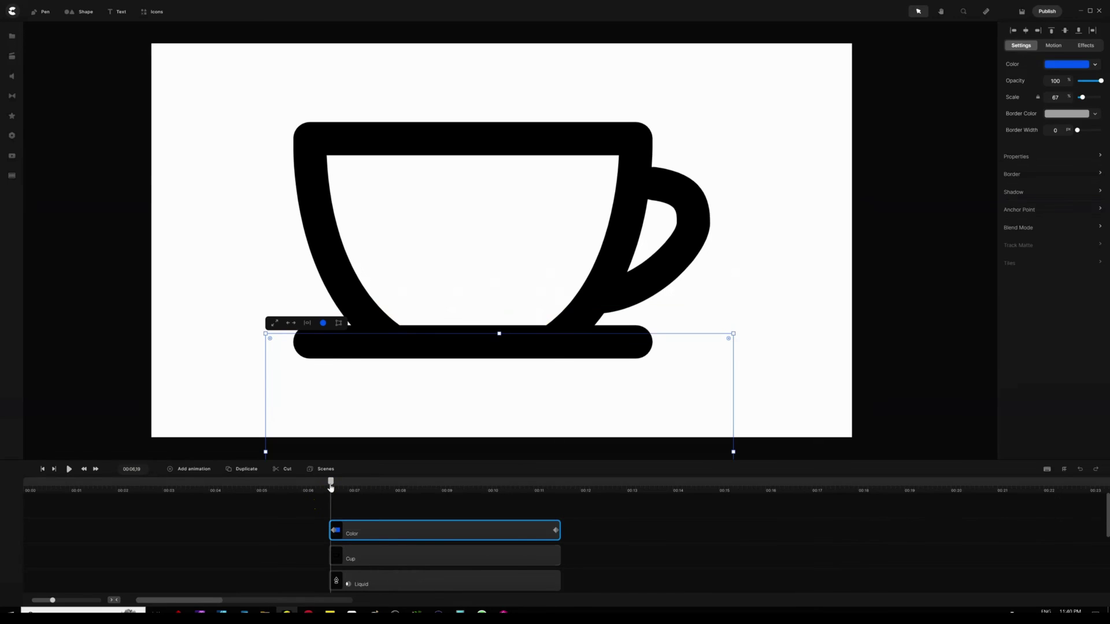
key("space")
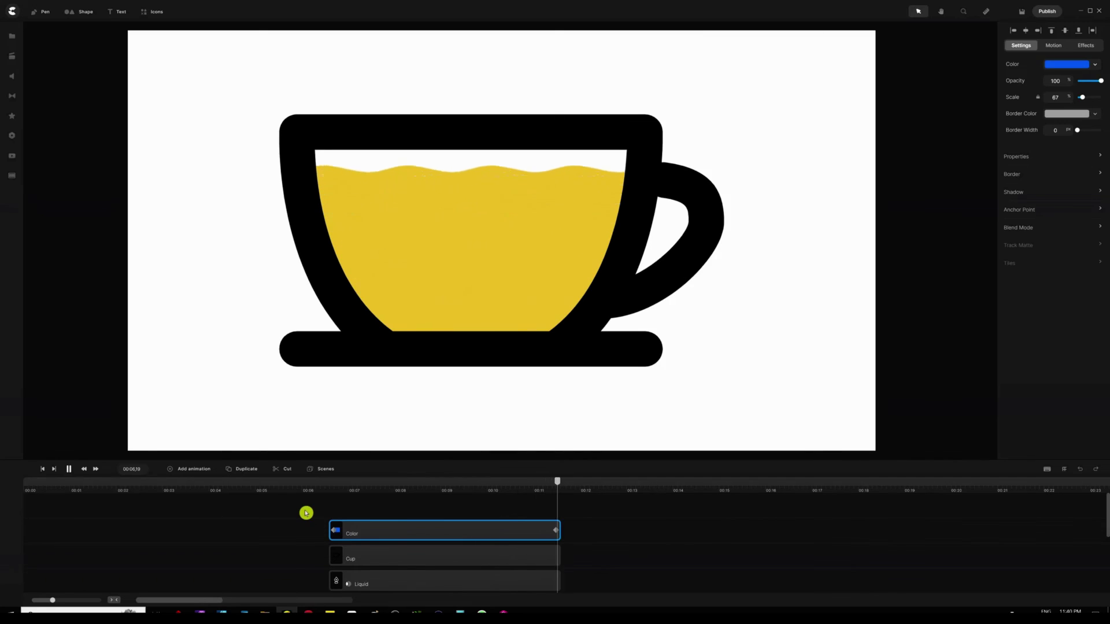
key("space")
left_click(393, 490)
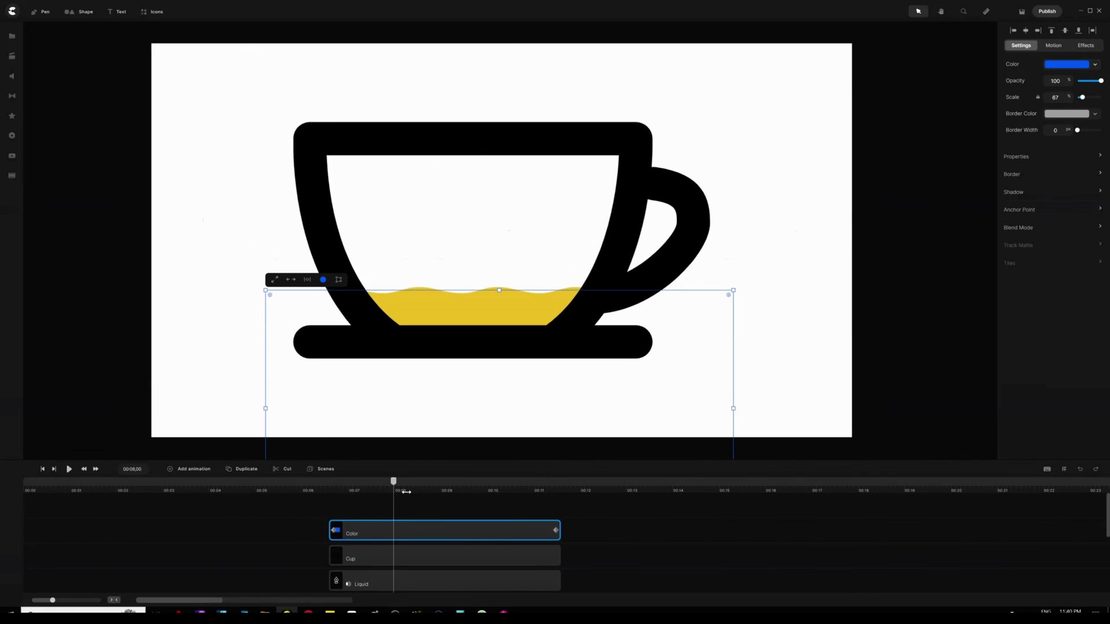
left_click(431, 489)
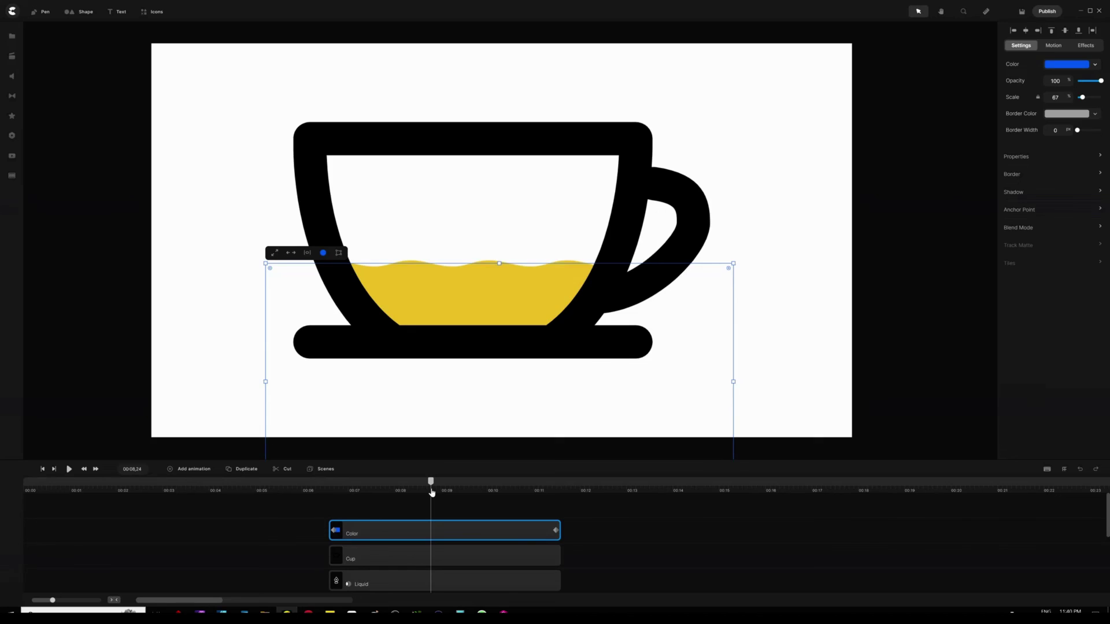